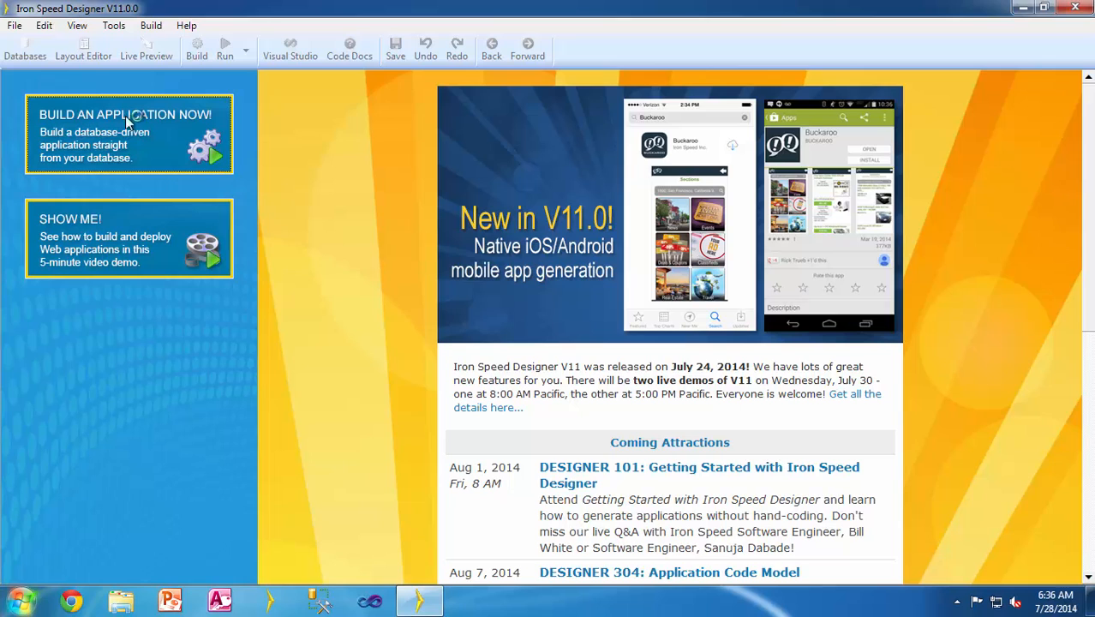
Start a new application with the Application Wizard and advance past its introduction to the page style selection
{"action": "left_click", "coordinate": [14, 26]}
{"action": "mouse_move", "coordinate": [34, 47]}
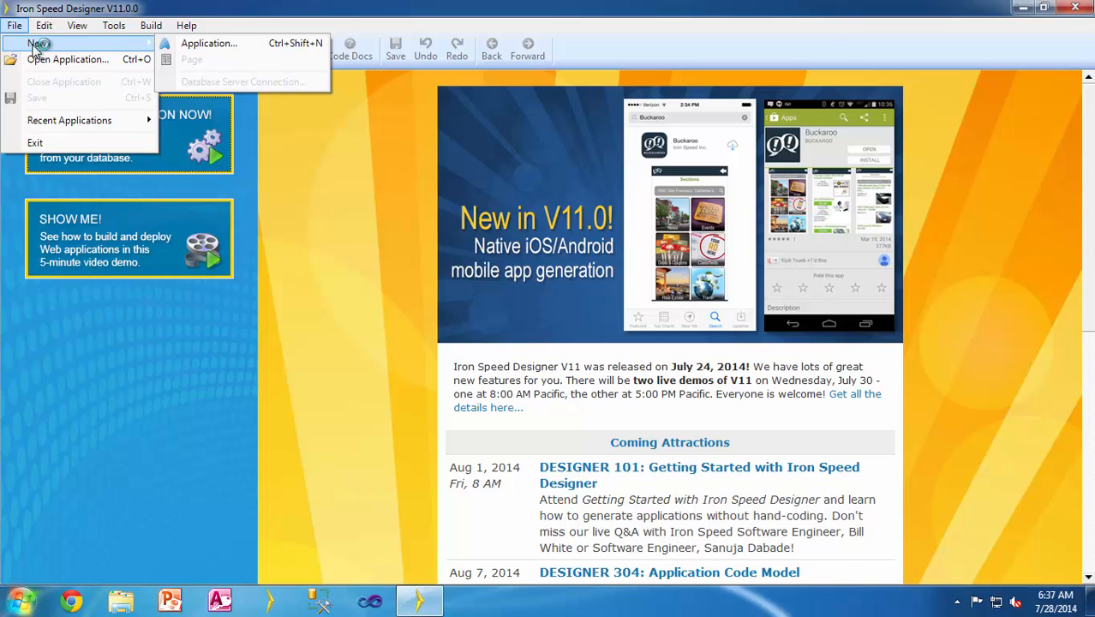
{"action": "left_click", "coordinate": [189, 43]}
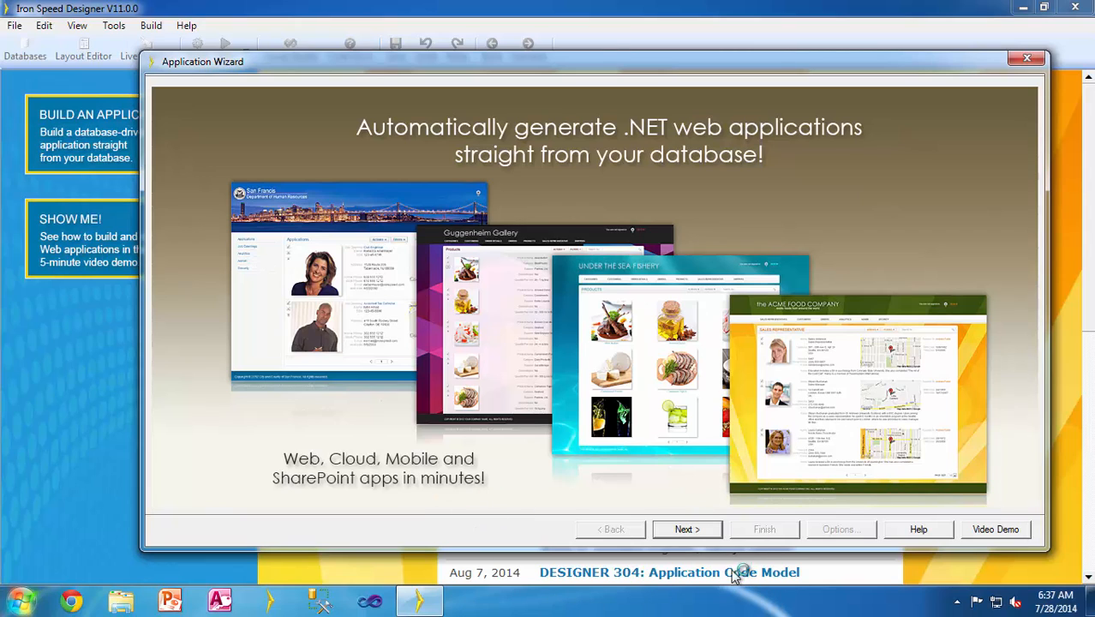
{"action": "left_click", "coordinate": [696, 531]}
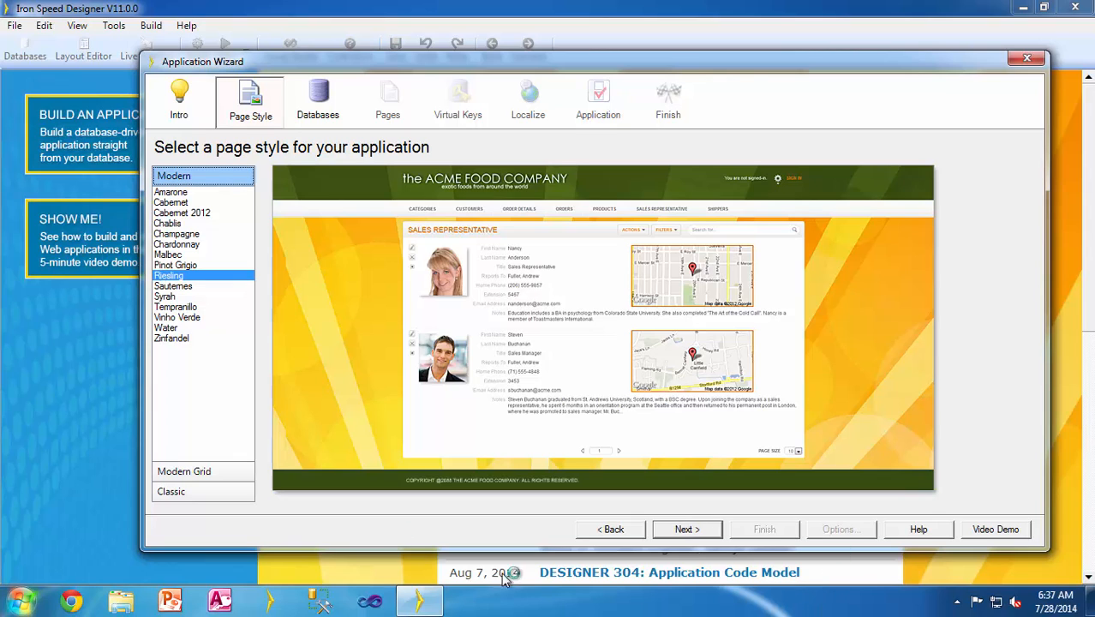
Preview several Classic page styles, including Matterhorn and Rainier
{"action": "left_click", "coordinate": [182, 500]}
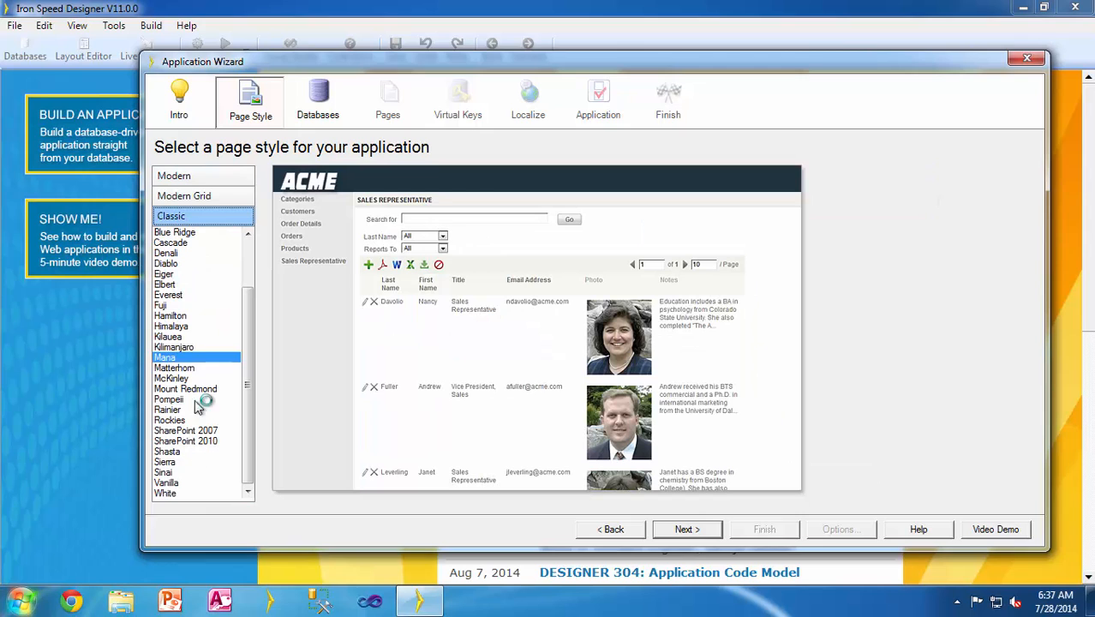
{"action": "left_click", "coordinate": [180, 351]}
{"action": "left_click", "coordinate": [175, 368]}
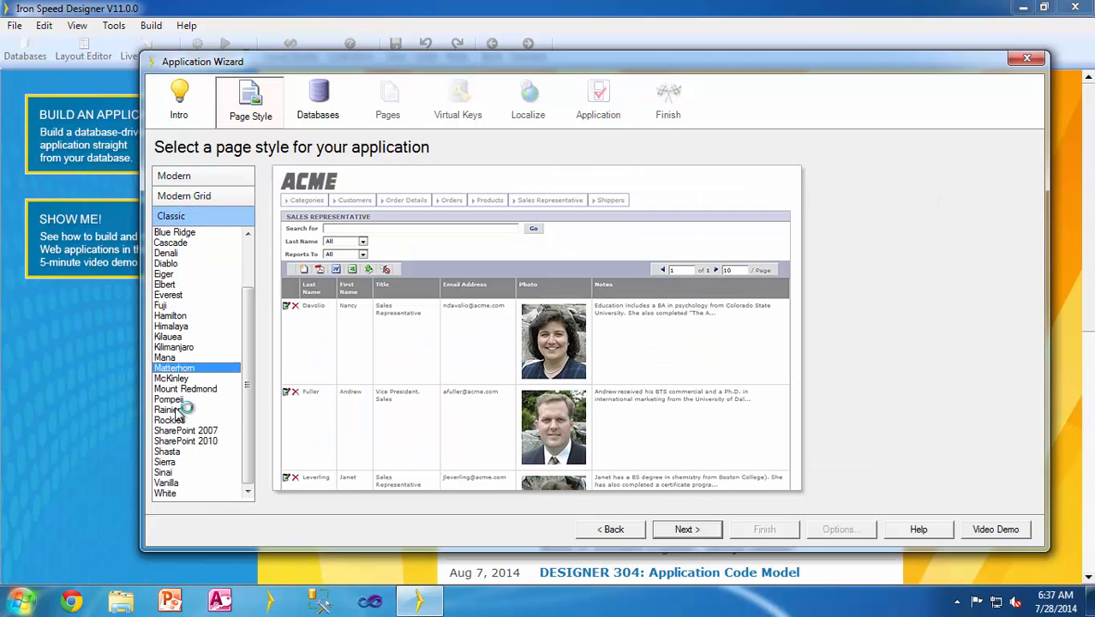
{"action": "left_click", "coordinate": [168, 409]}
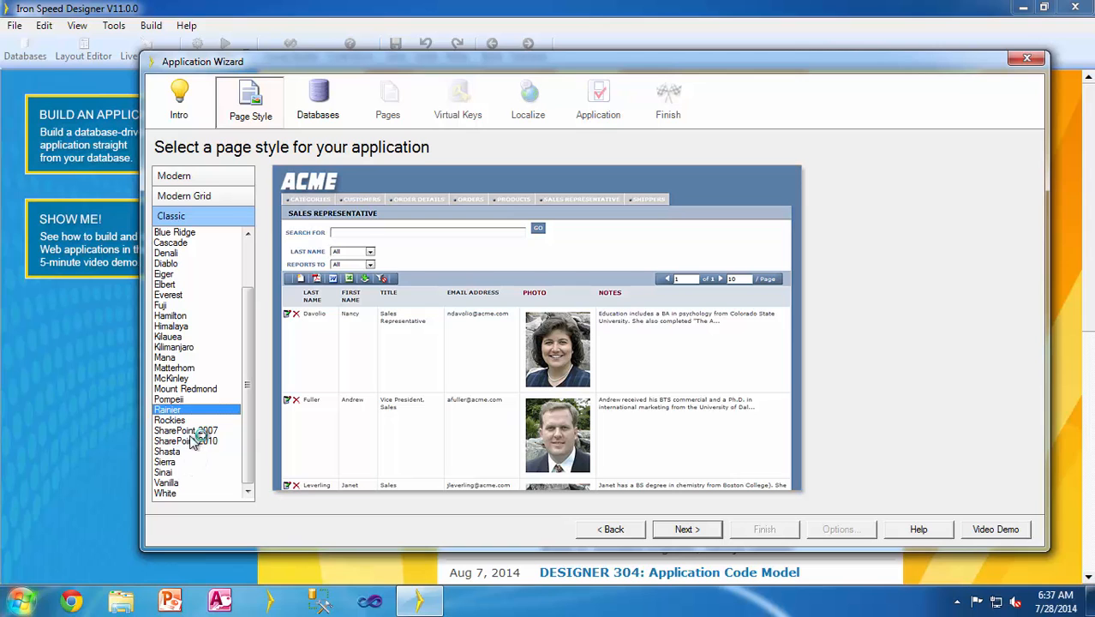
Preview the Modern page styles Cabernet 2012, Chablis, Champagne and Chardonnay, and the Modern Grid style Tequila
{"action": "left_click", "coordinate": [187, 178]}
{"action": "left_click", "coordinate": [190, 213]}
{"action": "left_click", "coordinate": [176, 223]}
{"action": "left_click", "coordinate": [183, 234]}
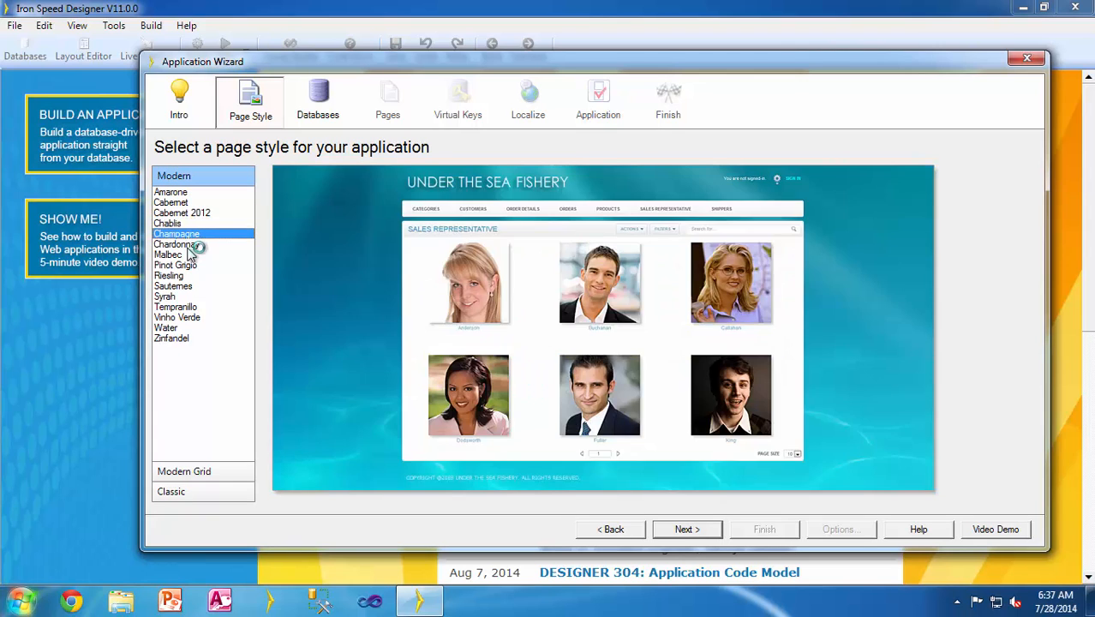
{"action": "left_click", "coordinate": [182, 245]}
{"action": "left_click", "coordinate": [188, 473]}
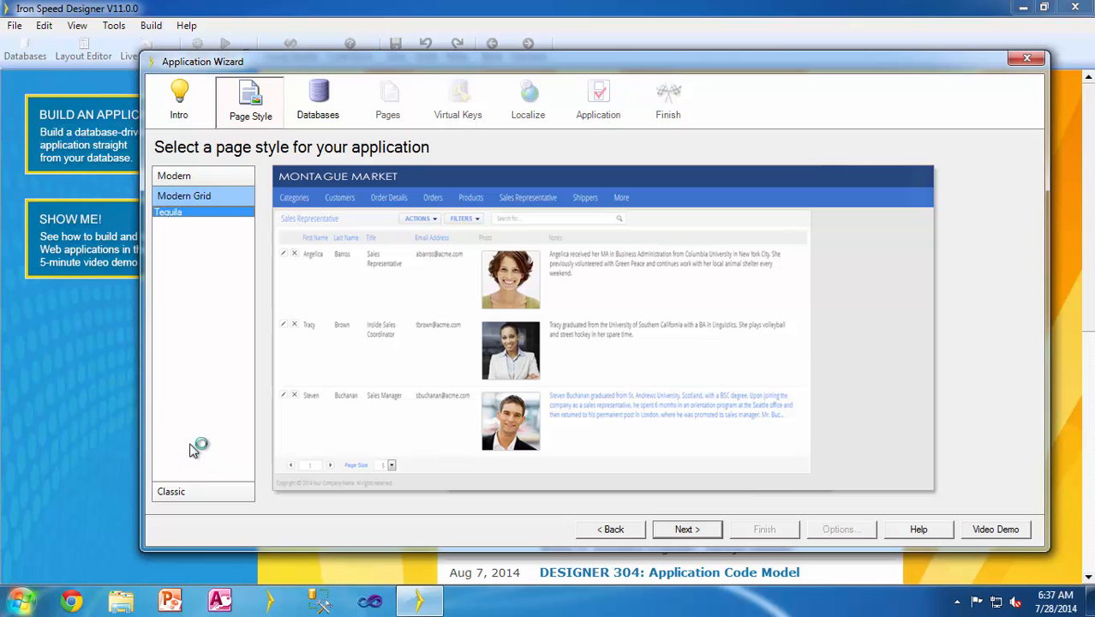
Compare the Modern page styles Champagne, Zinfandel and Chardonnay, and choose Champagne for the application
{"action": "left_click", "coordinate": [206, 177]}
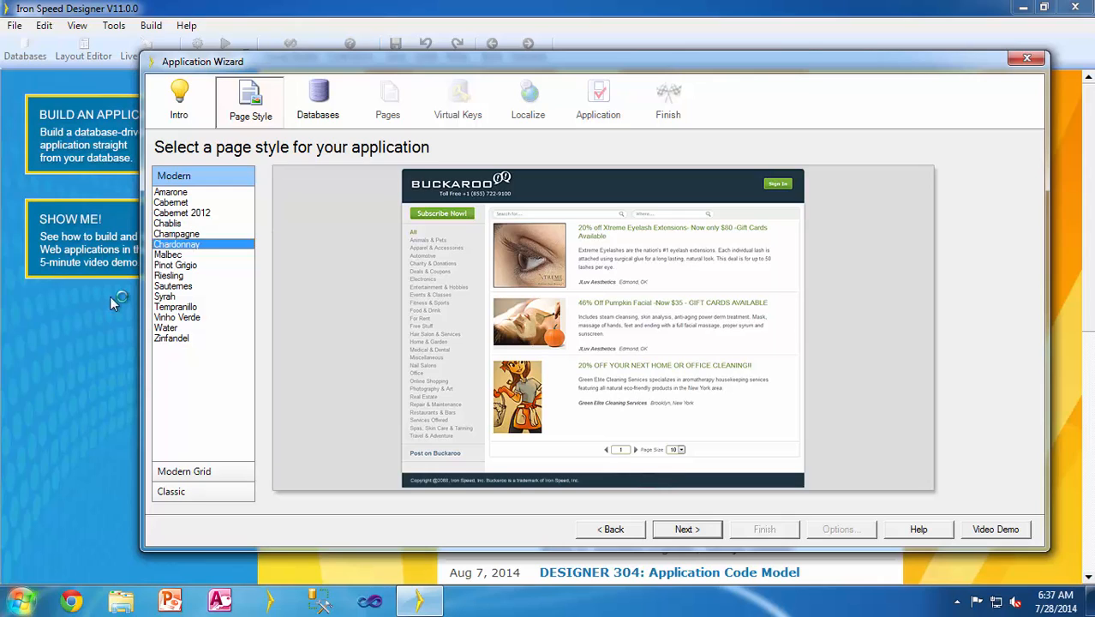
{"action": "left_click", "coordinate": [182, 234]}
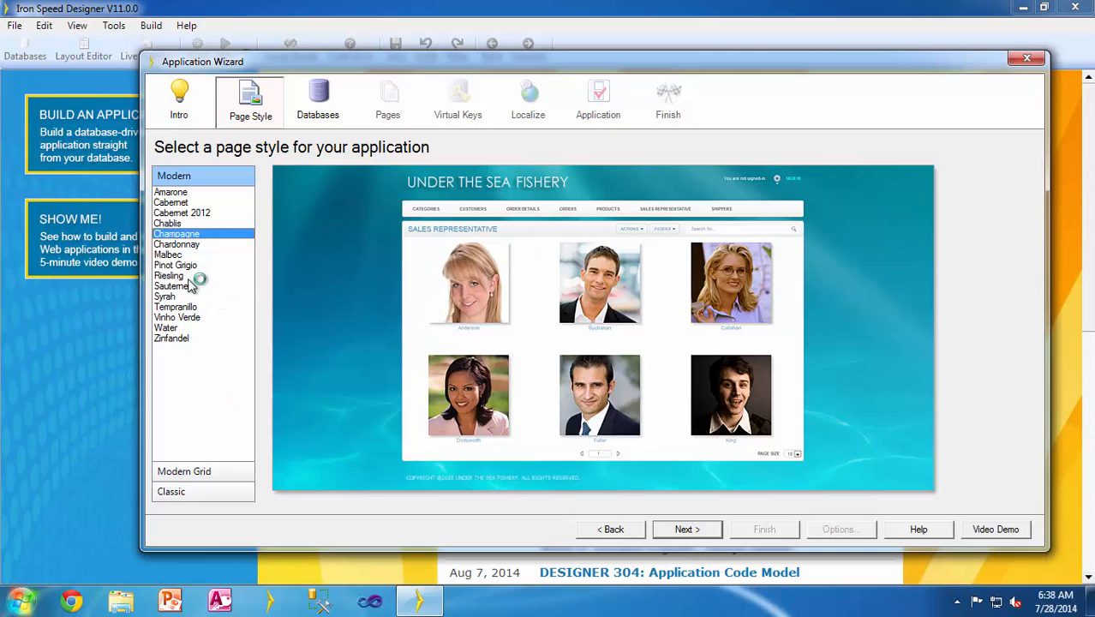
{"action": "left_click", "coordinate": [182, 339]}
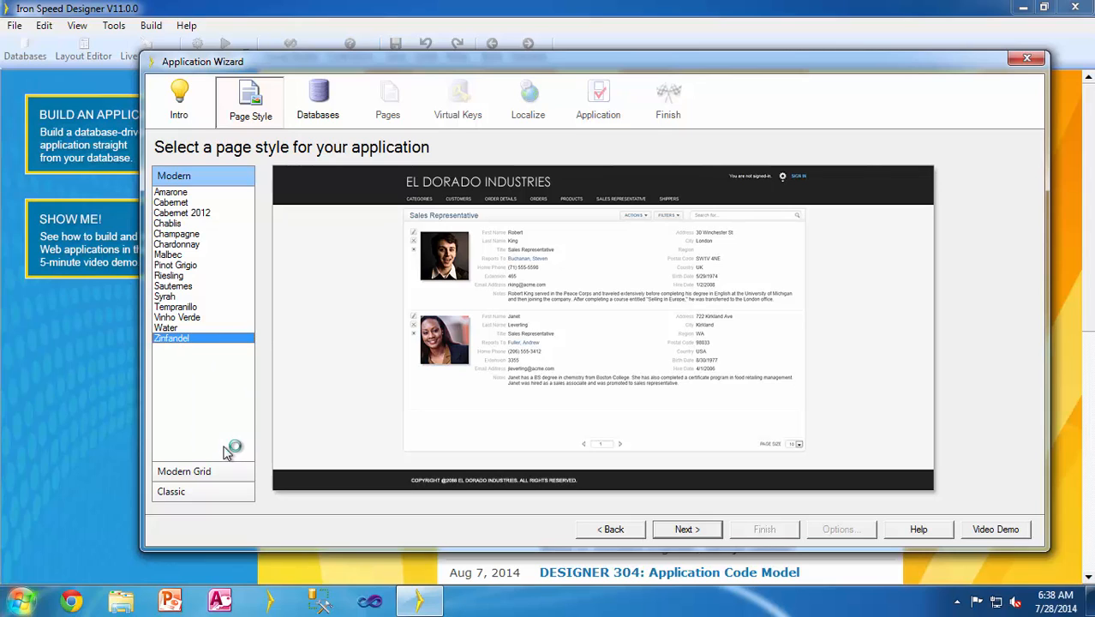
{"action": "left_click", "coordinate": [198, 247]}
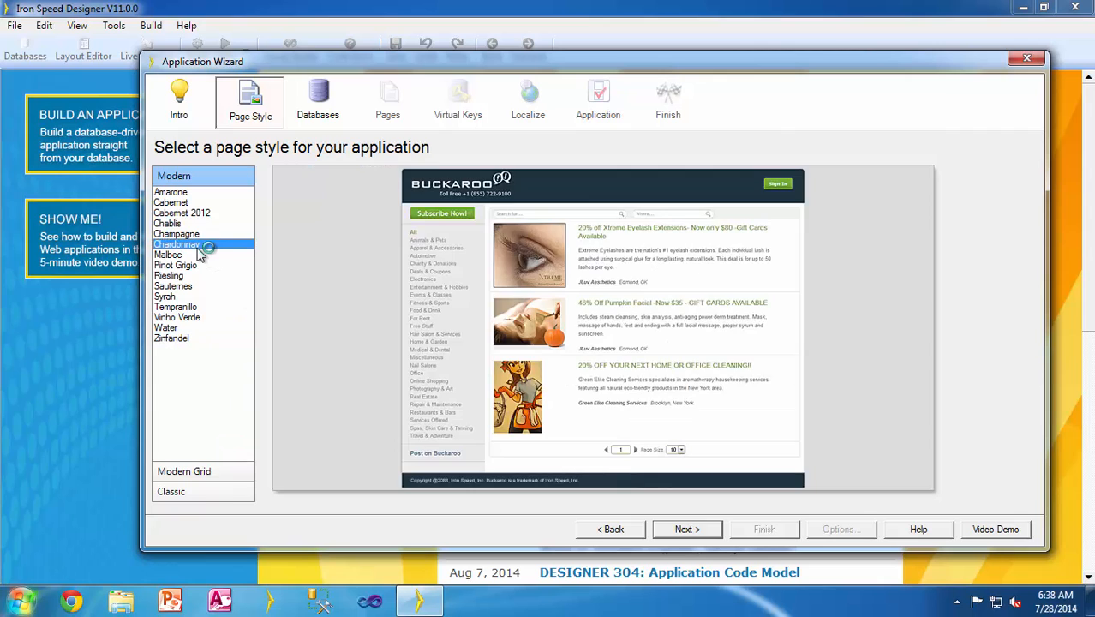
{"action": "left_click", "coordinate": [199, 234]}
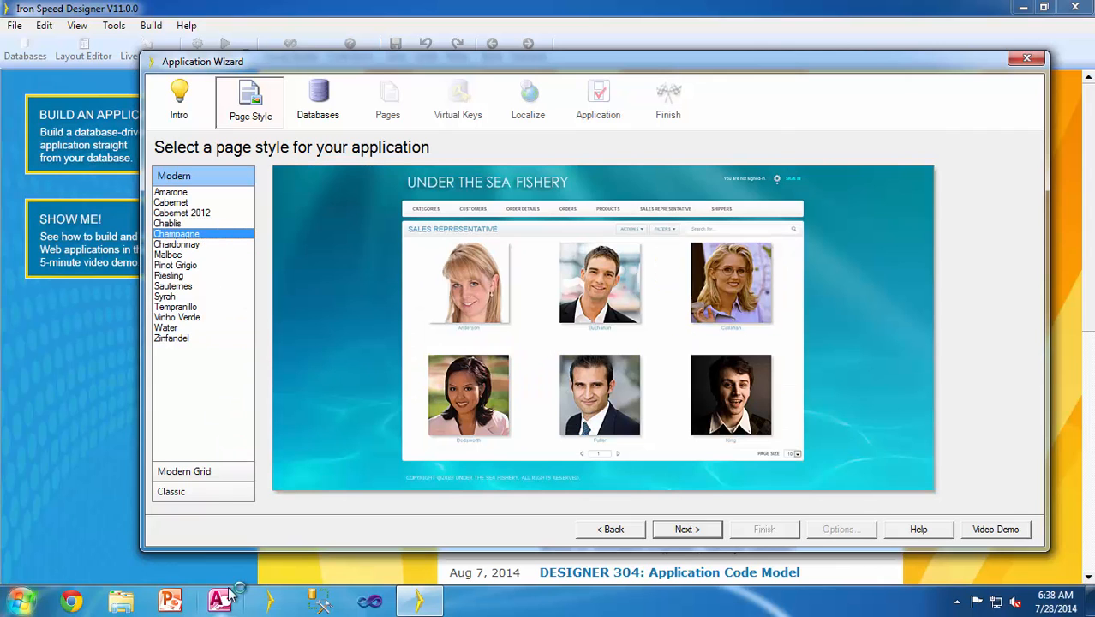
Preview the Classic style Everest, return to the Modern style Champagne and continue to the database selection
{"action": "left_click", "coordinate": [210, 493]}
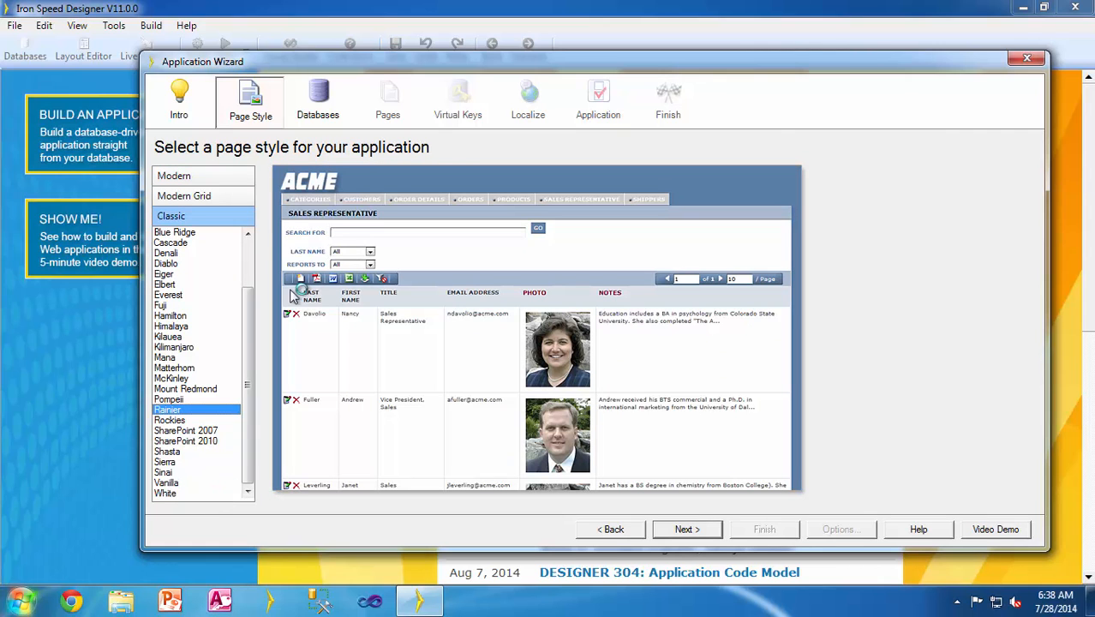
{"action": "left_click", "coordinate": [190, 294]}
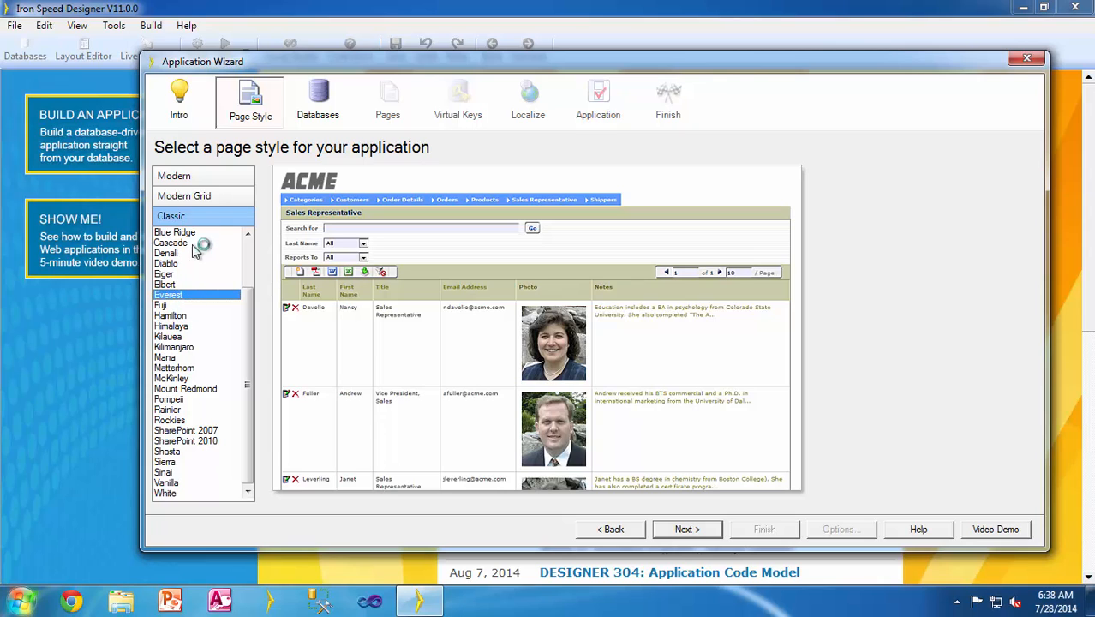
{"action": "scroll", "coordinate": [254, 262], "scroll_direction": "up", "scroll_amount": 2}
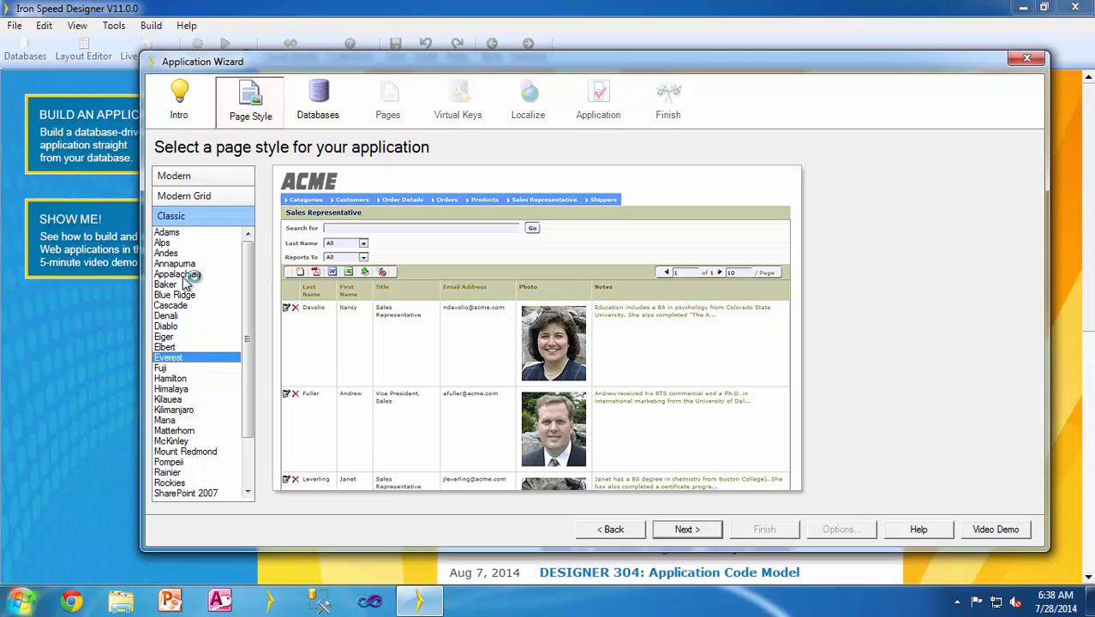
{"action": "left_click", "coordinate": [219, 176]}
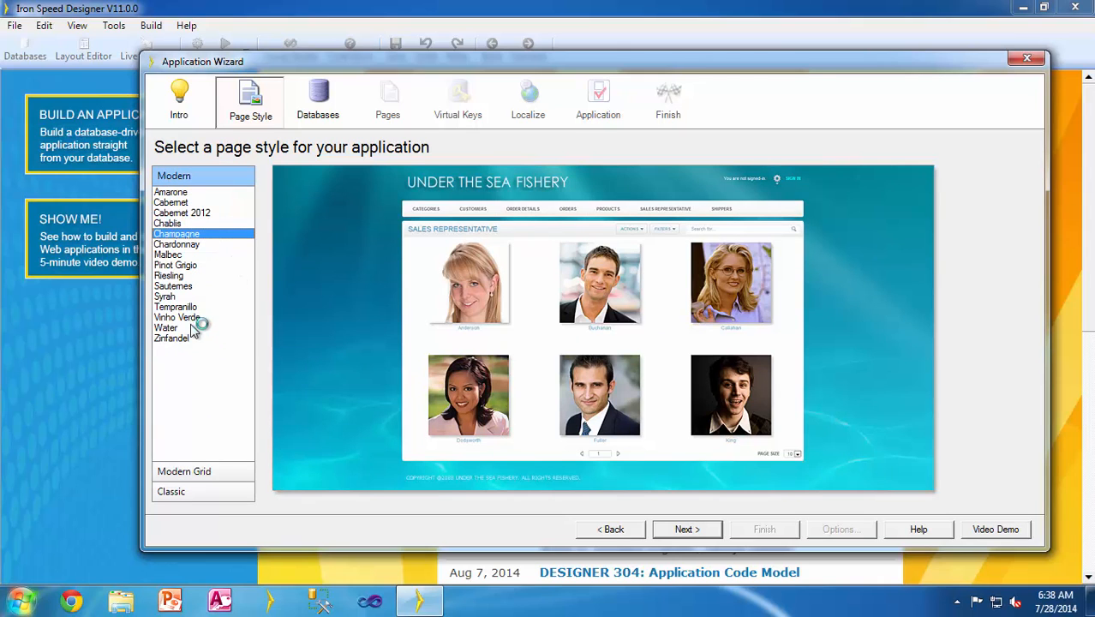
{"action": "left_click", "coordinate": [694, 529]}
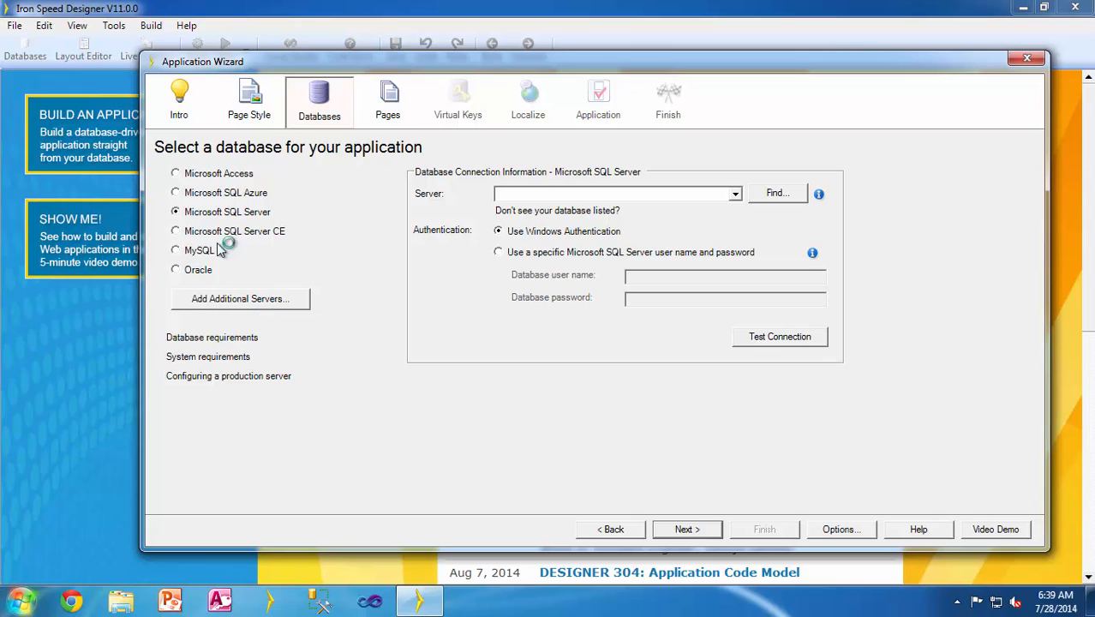
Set the Microsoft SQL Server connection to server AG with database user name developer and the database password, and test the connection
{"action": "type", "text": "AG"}
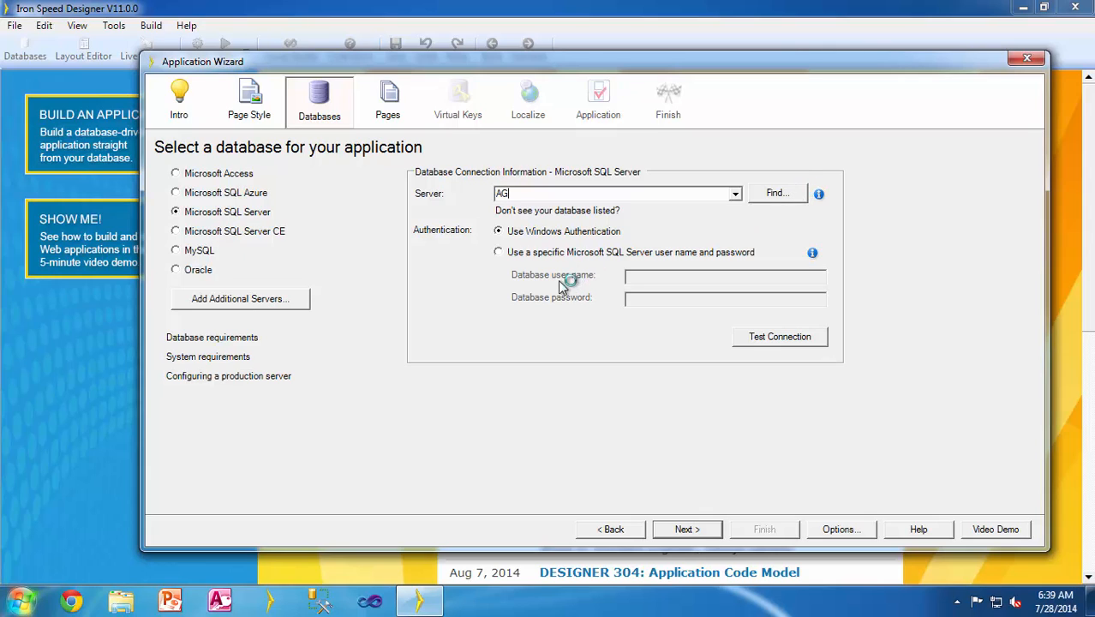
{"action": "left_click", "coordinate": [536, 251]}
{"action": "left_click", "coordinate": [674, 276]}
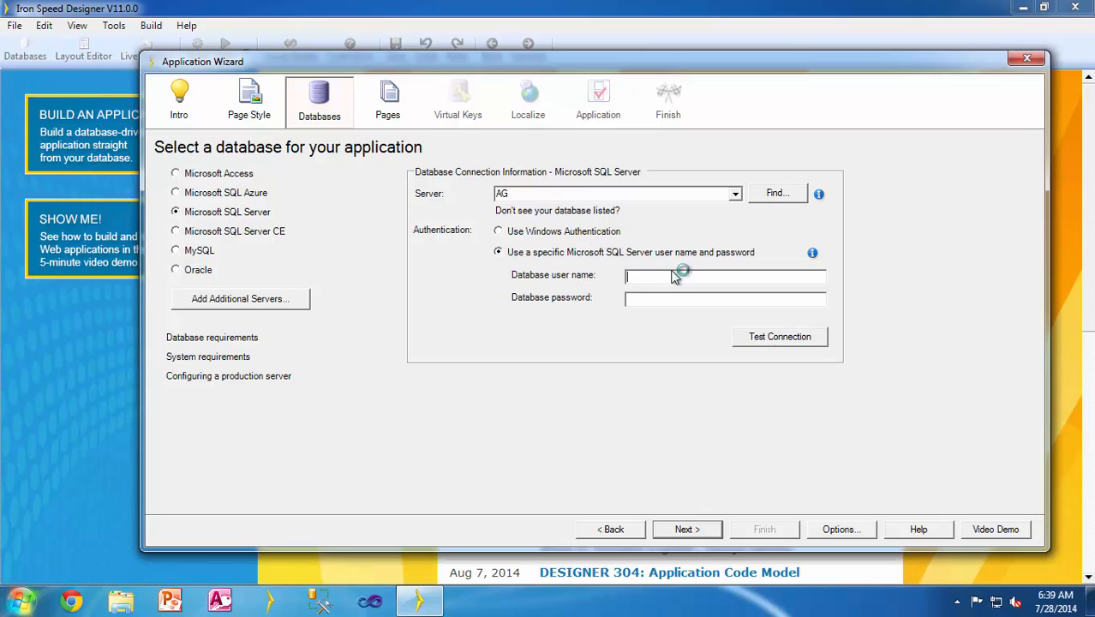
{"action": "type", "text": "developer"}
{"action": "key", "text": "Tab"}
{"action": "type", "text": "*"}
{"action": "key", "text": "BackSpace"}
{"action": "type", "text": "**********"}
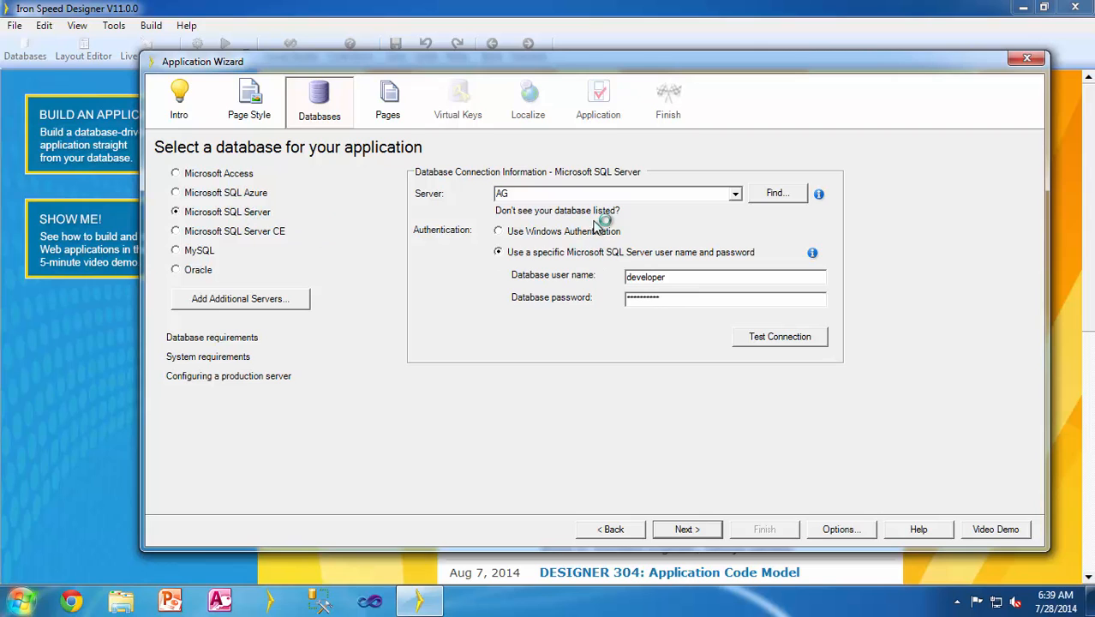
{"action": "left_click", "coordinate": [764, 347]}
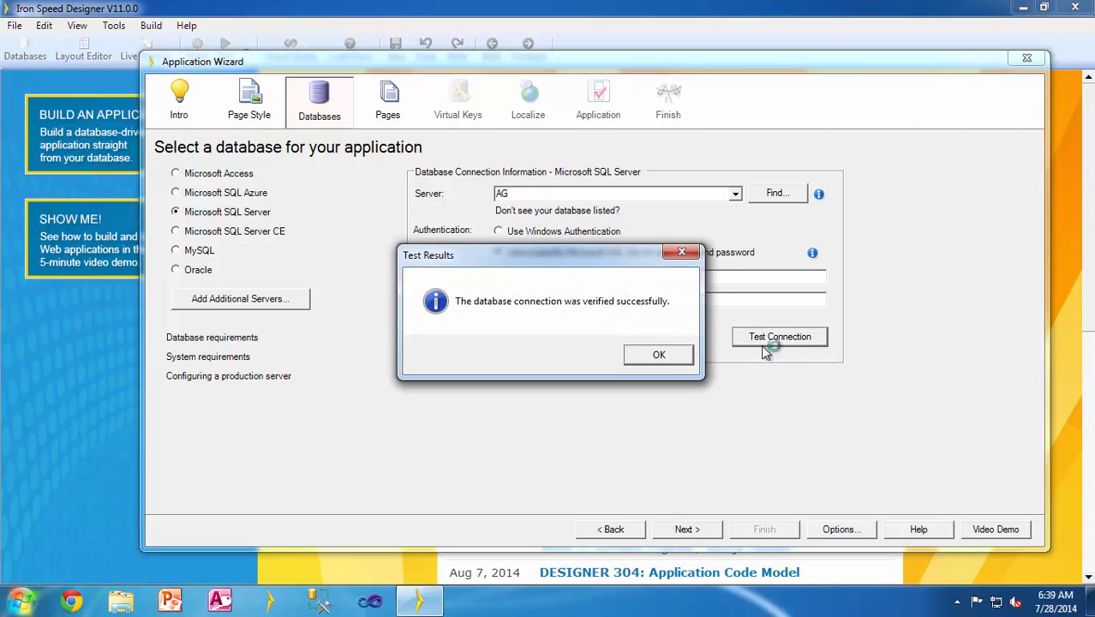
{"action": "left_click", "coordinate": [683, 356]}
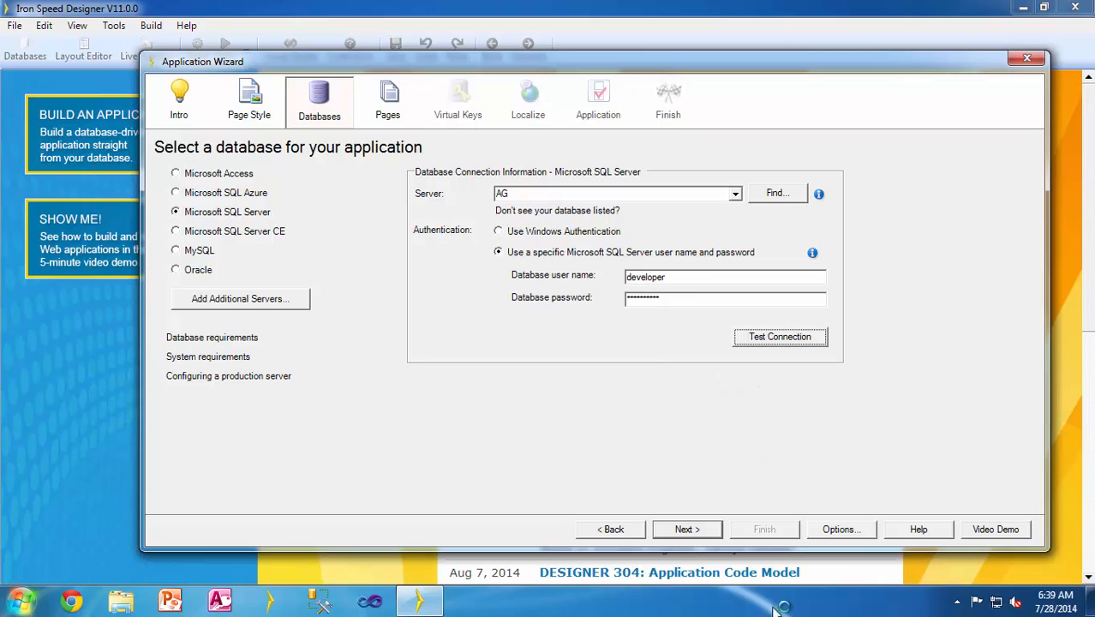
Examine the available menu style and menu type choices in the application generation options
{"action": "left_click", "coordinate": [850, 532]}
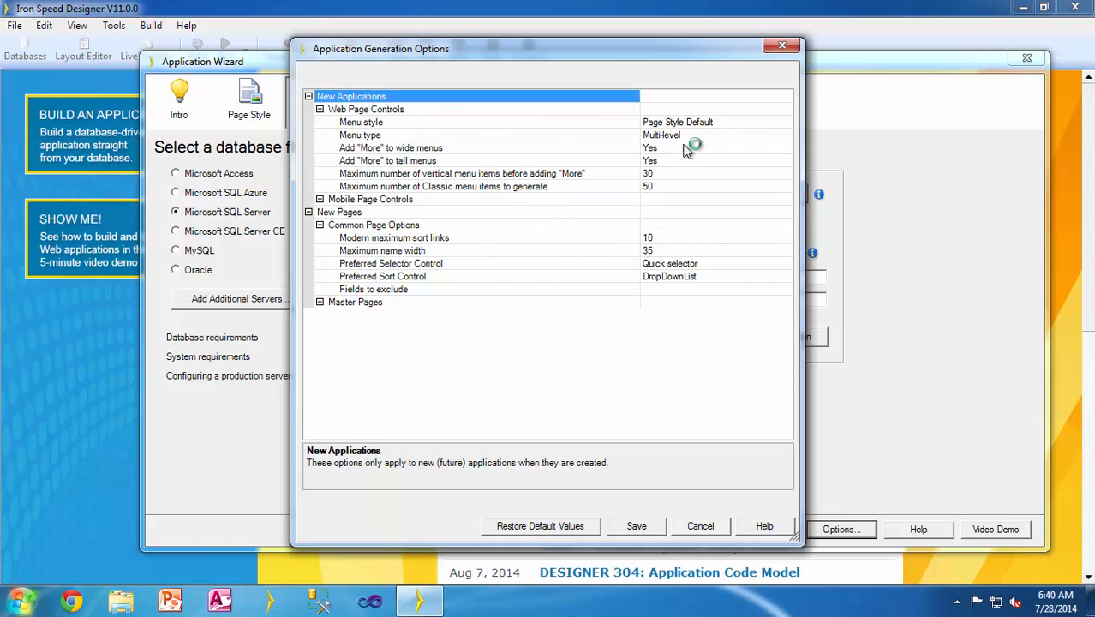
{"action": "left_click", "coordinate": [776, 126]}
{"action": "left_click", "coordinate": [786, 122]}
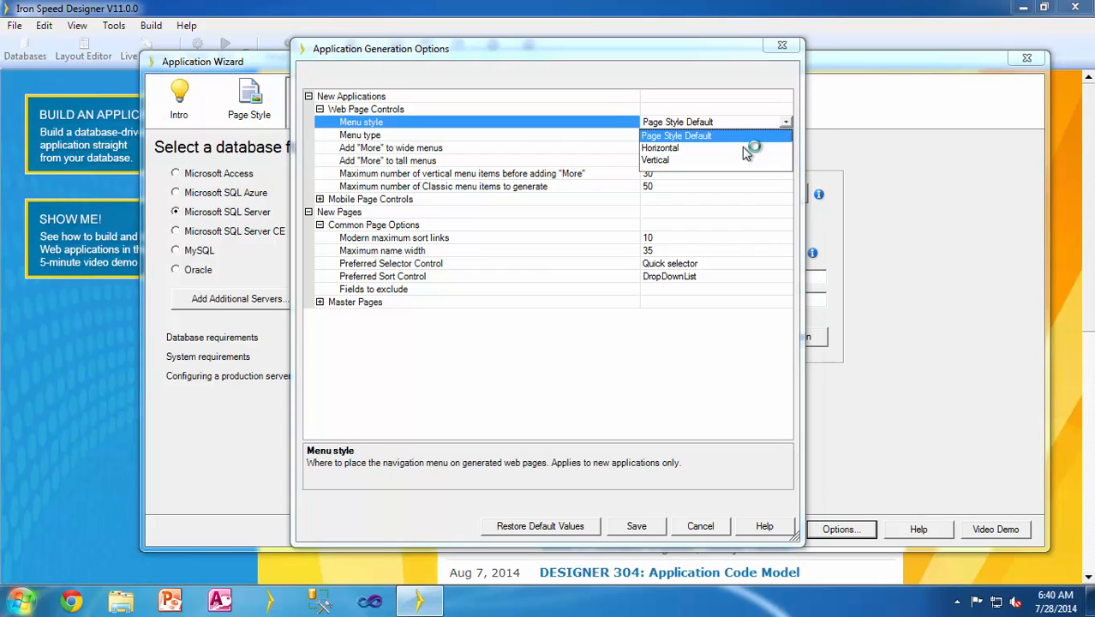
{"action": "left_click", "coordinate": [432, 141]}
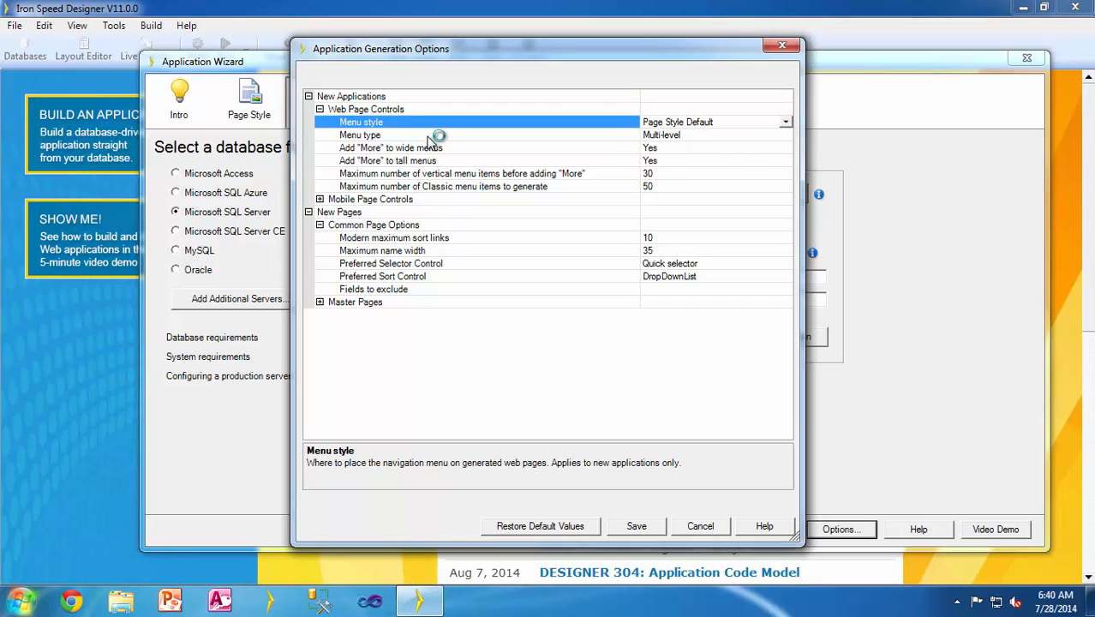
{"action": "left_click", "coordinate": [429, 137]}
{"action": "left_click", "coordinate": [786, 136]}
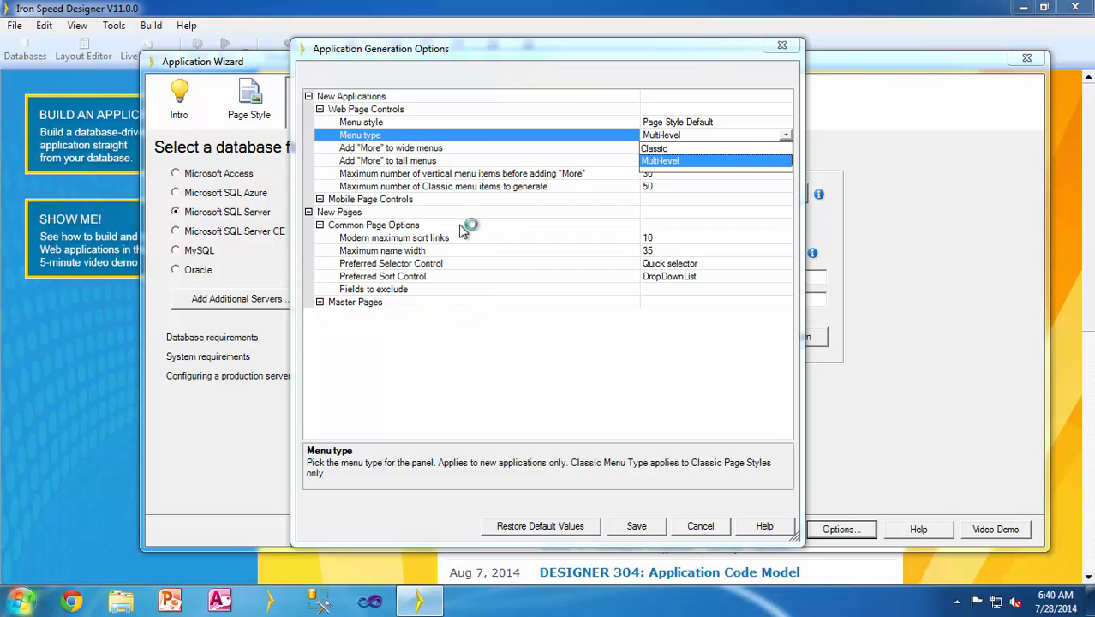
Examine the Master Pages and Mobile Page Controls generation options, and leave the options without saving
{"action": "left_click", "coordinate": [320, 302]}
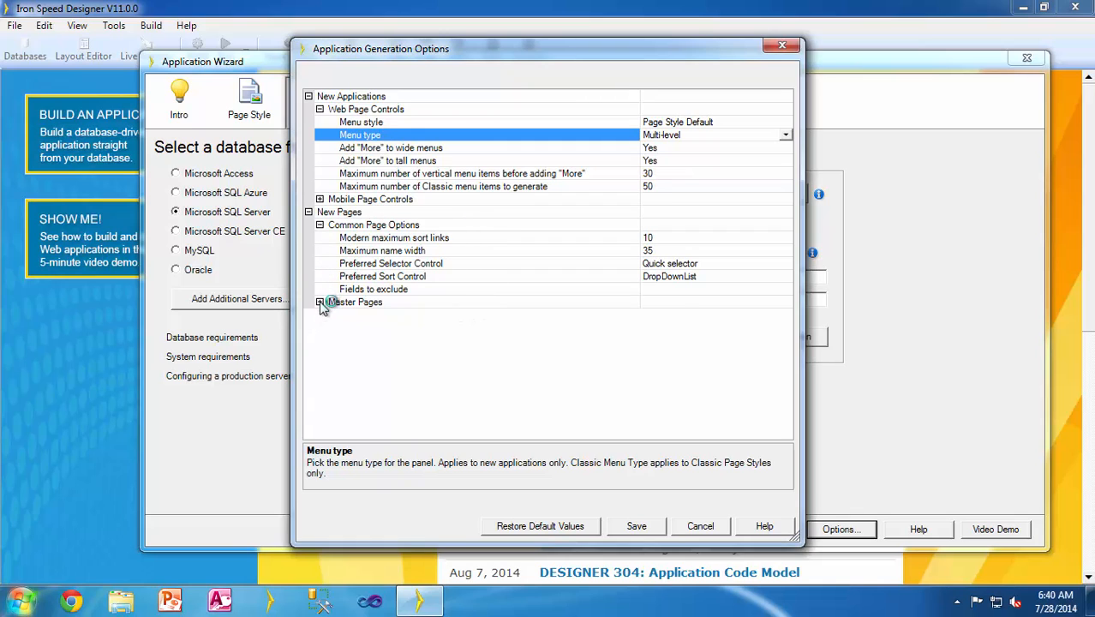
{"action": "left_click", "coordinate": [320, 302]}
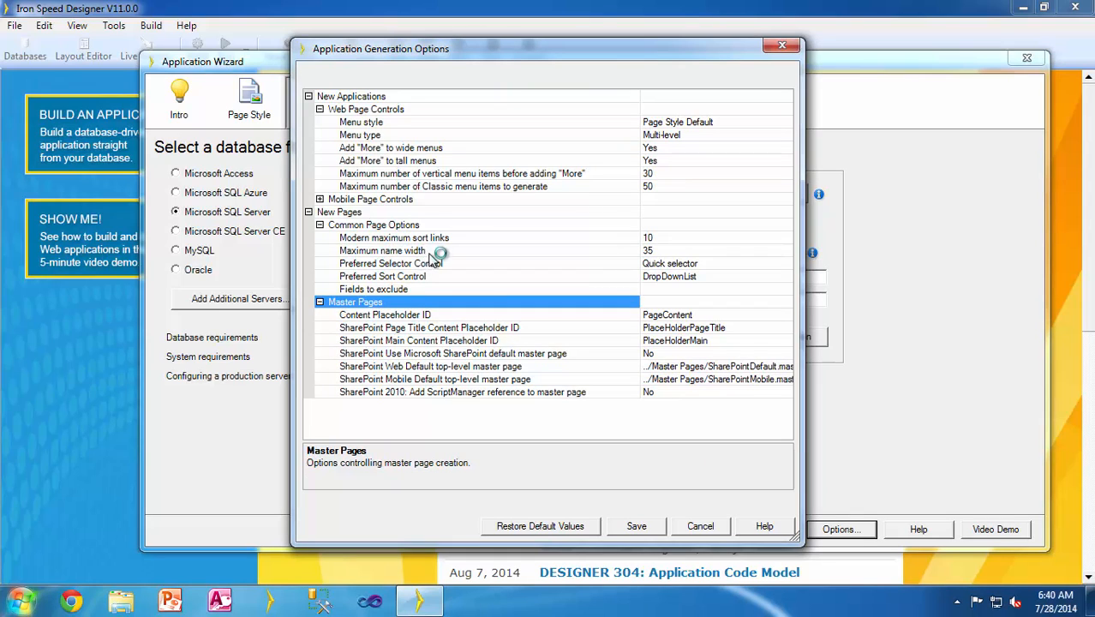
{"action": "left_click", "coordinate": [320, 226]}
{"action": "left_click", "coordinate": [308, 212]}
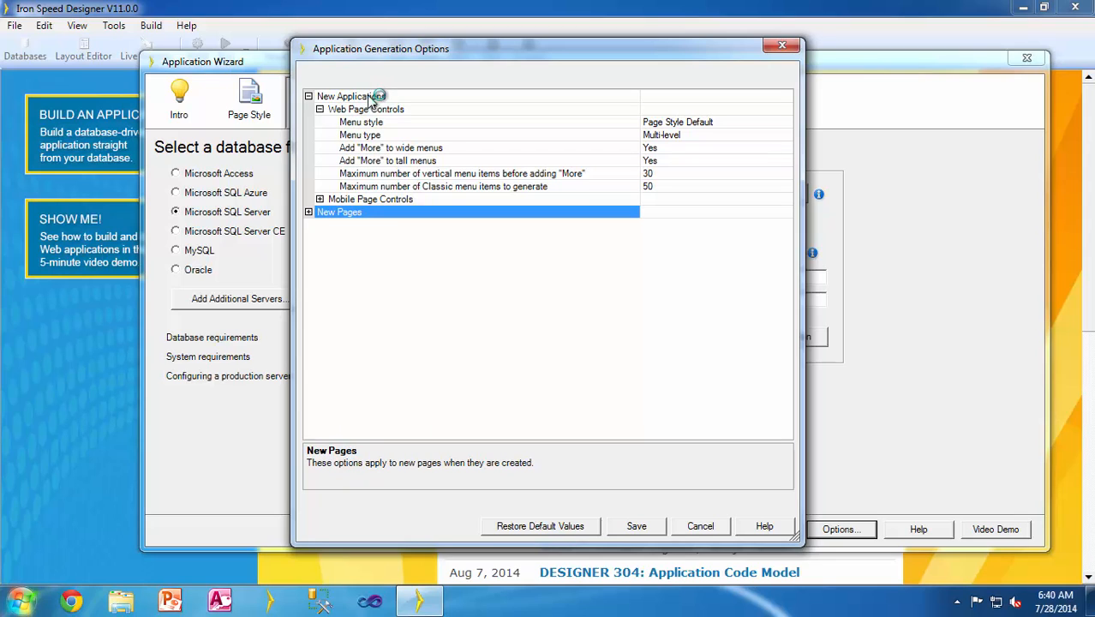
{"action": "left_click", "coordinate": [320, 198]}
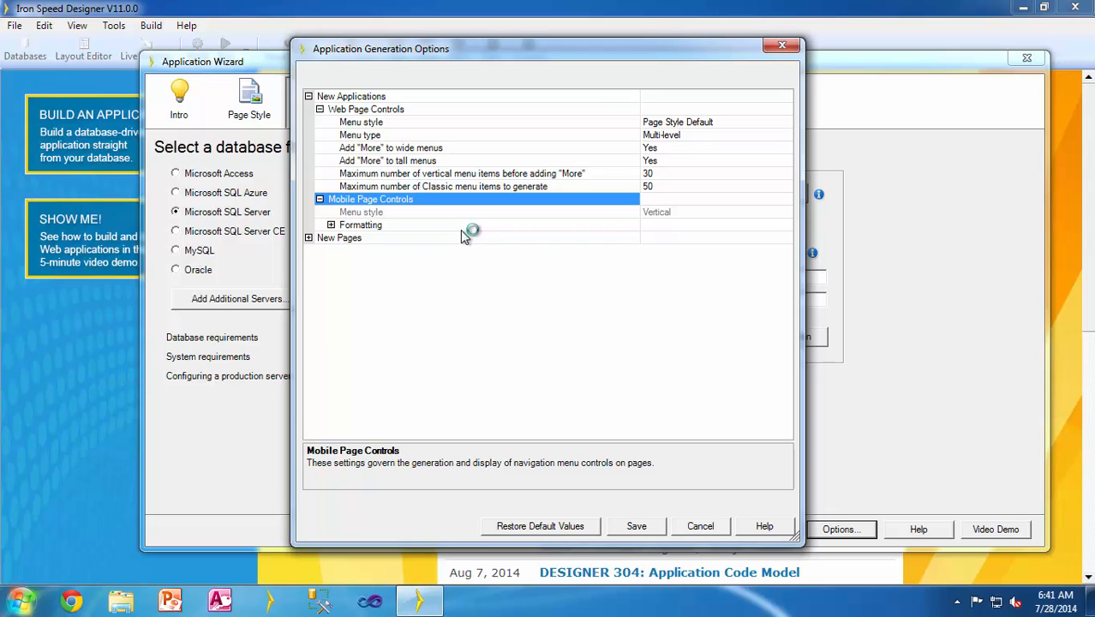
{"action": "left_click", "coordinate": [699, 526]}
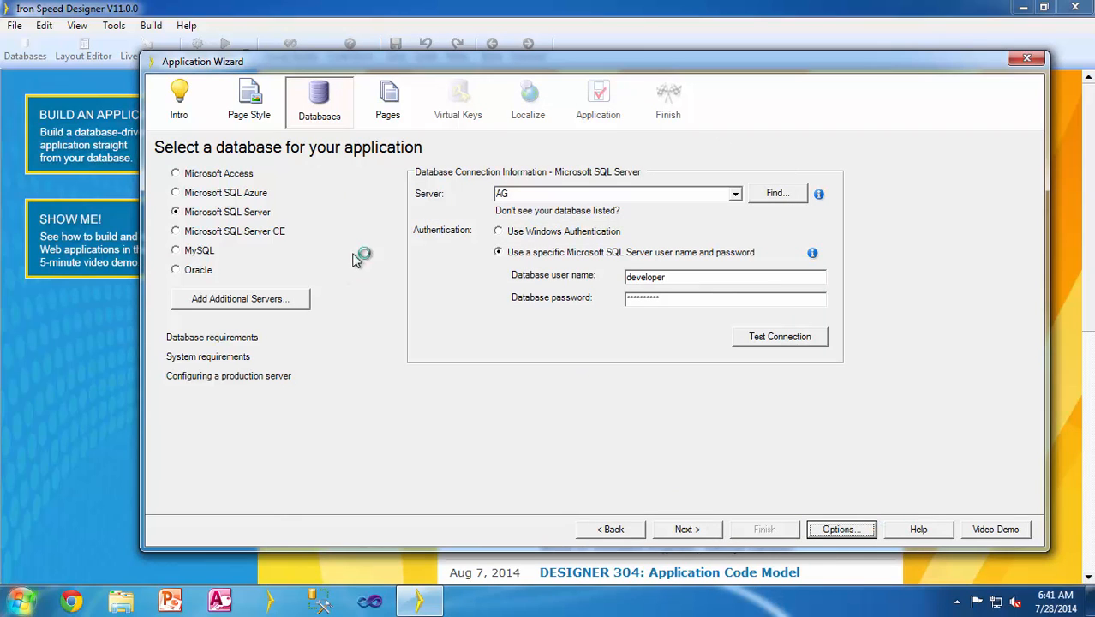
Continue to the page selection and include the Customer table of the IronSpeed database with its default page types
{"action": "left_click", "coordinate": [686, 530]}
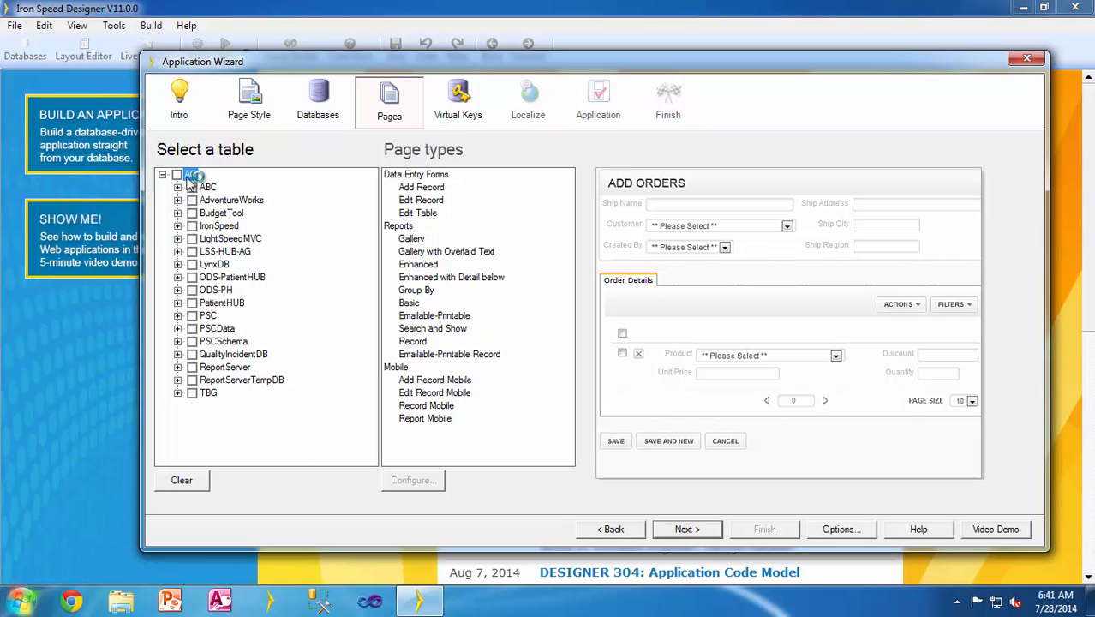
{"action": "left_click", "coordinate": [178, 226]}
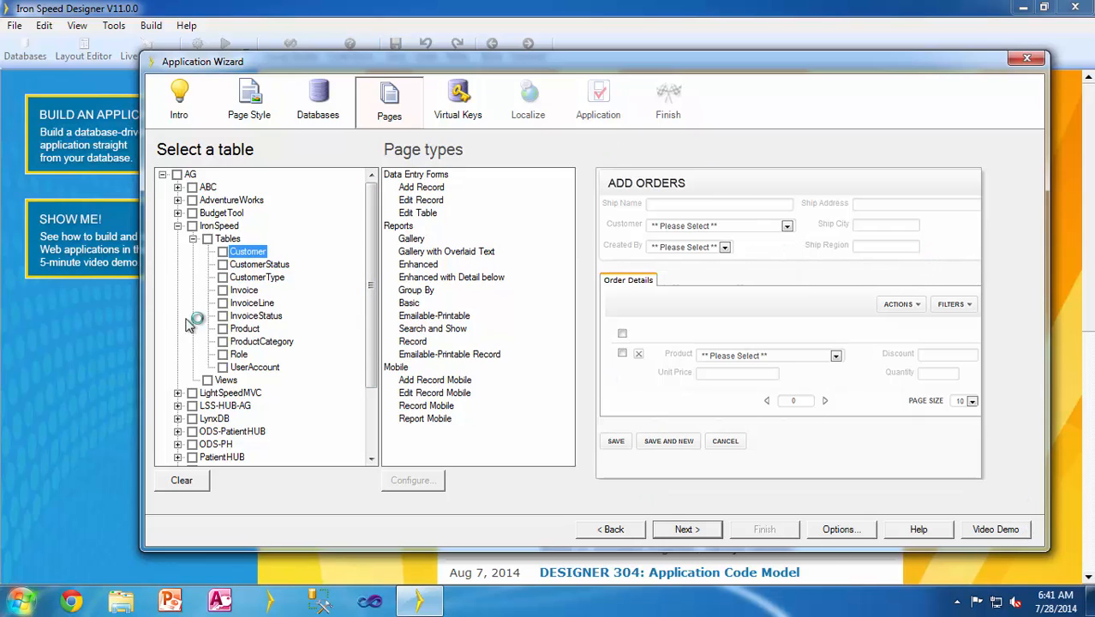
{"action": "left_click", "coordinate": [227, 251]}
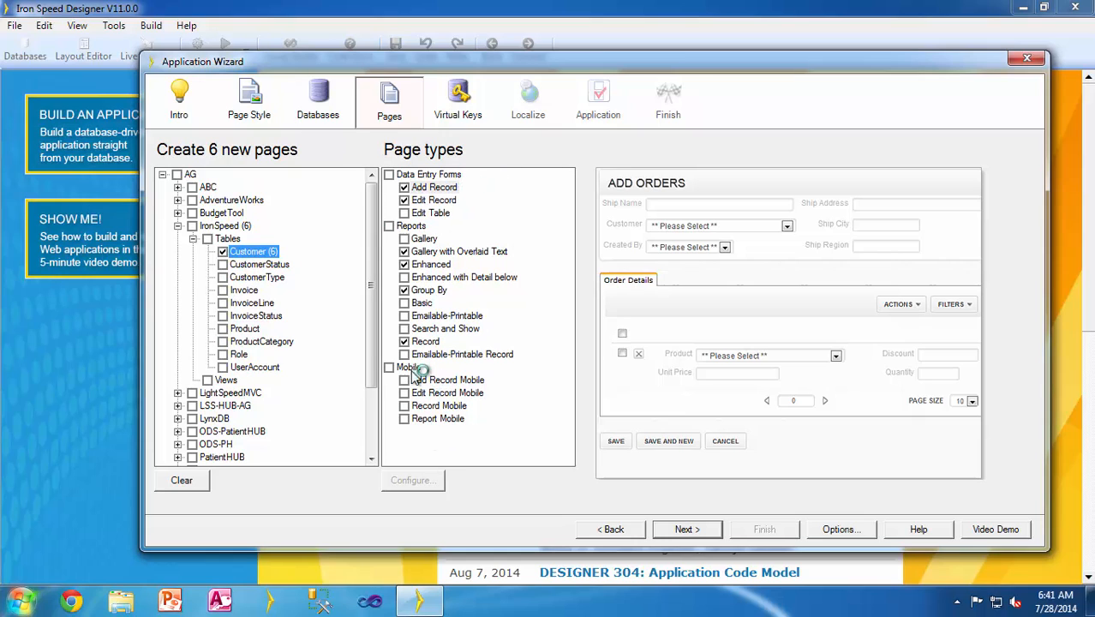
Preview the Edit Record, Gallery with Overlaid Text, Enhanced, Enhanced with Detail below and Group By page types
{"action": "left_click", "coordinate": [435, 200]}
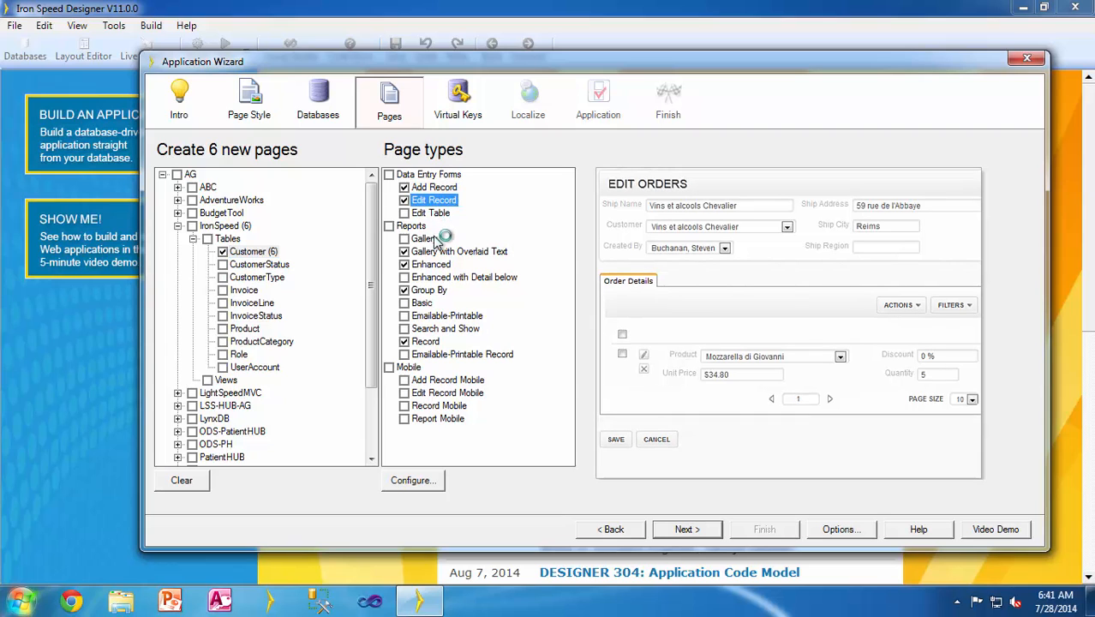
{"action": "left_click", "coordinate": [429, 239]}
{"action": "left_click", "coordinate": [452, 251]}
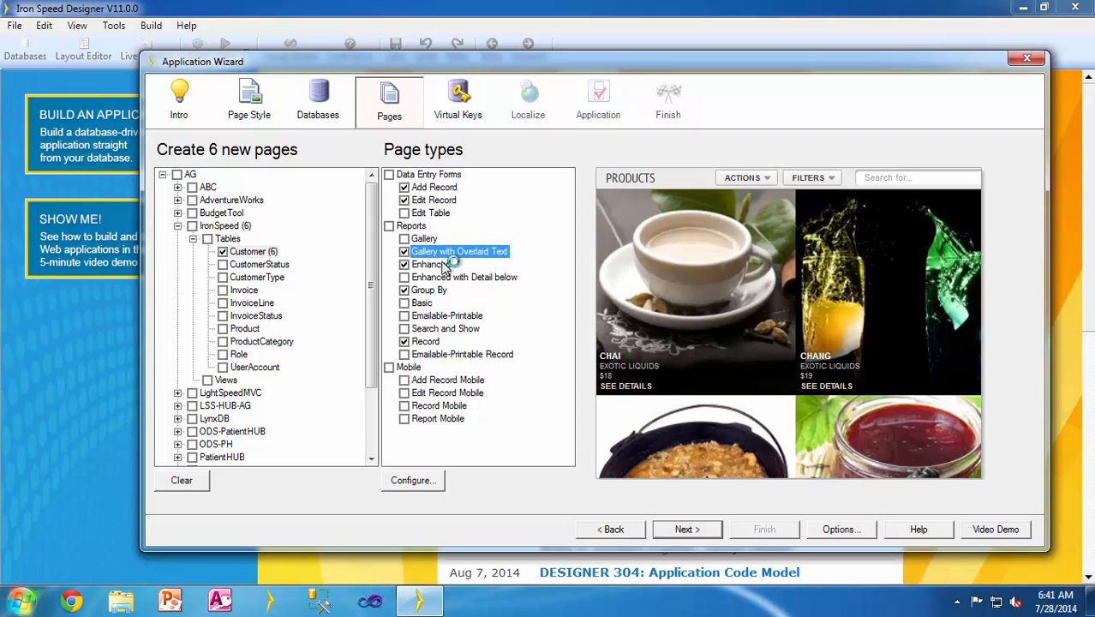
{"action": "left_click", "coordinate": [439, 265]}
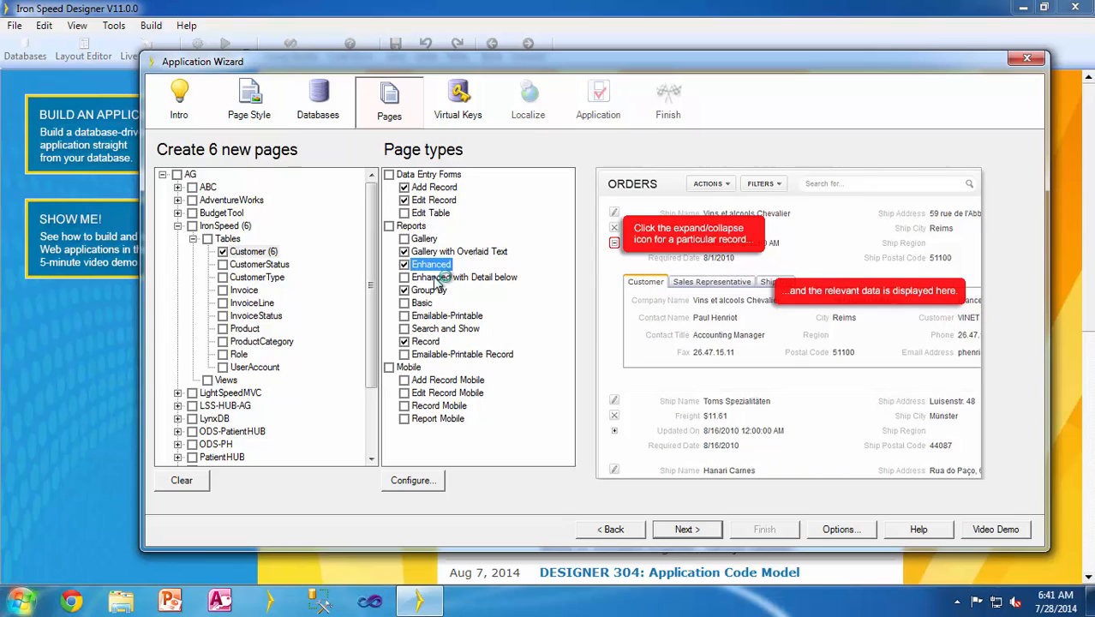
{"action": "left_click", "coordinate": [438, 277]}
{"action": "left_click", "coordinate": [432, 290]}
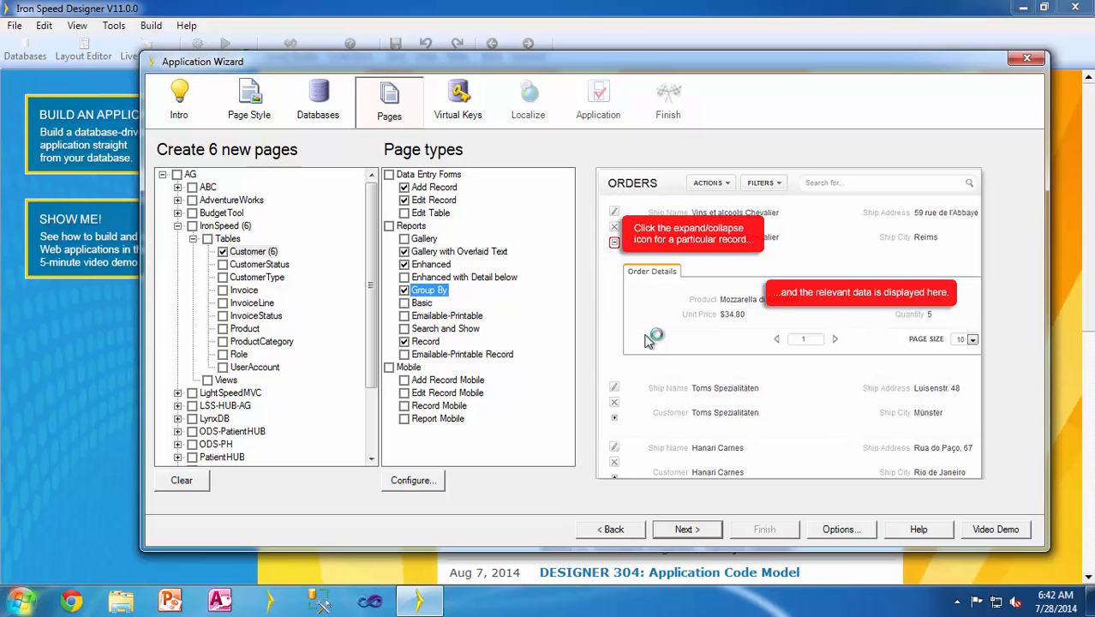
Examine the generation options of the Add Record and Edit Record page types, leaving each without saving
{"action": "left_click", "coordinate": [442, 187]}
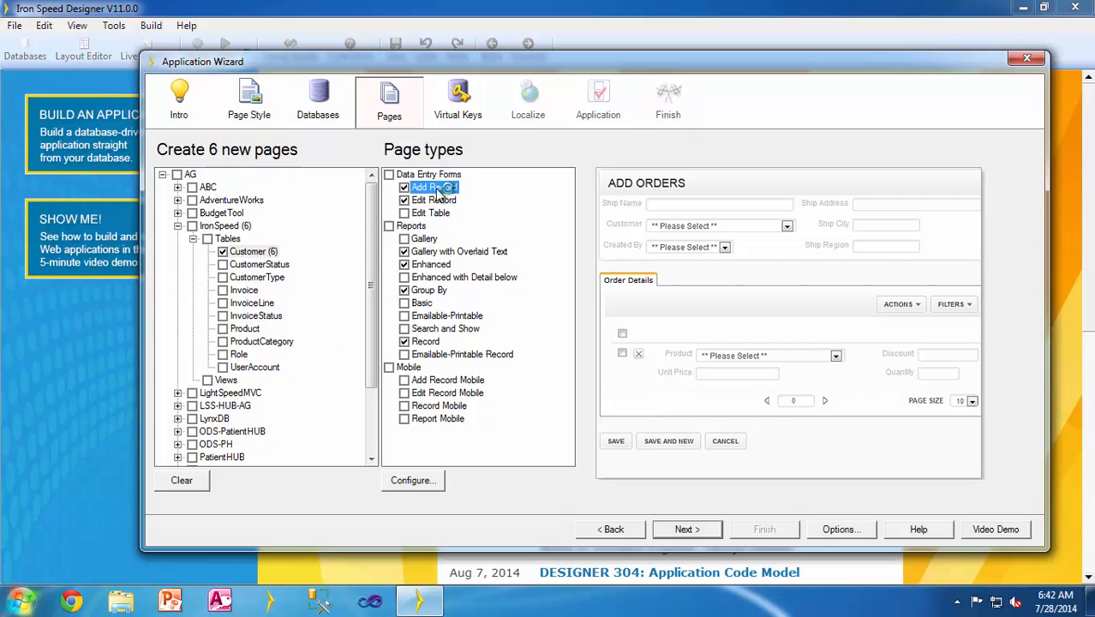
{"action": "left_click", "coordinate": [408, 480]}
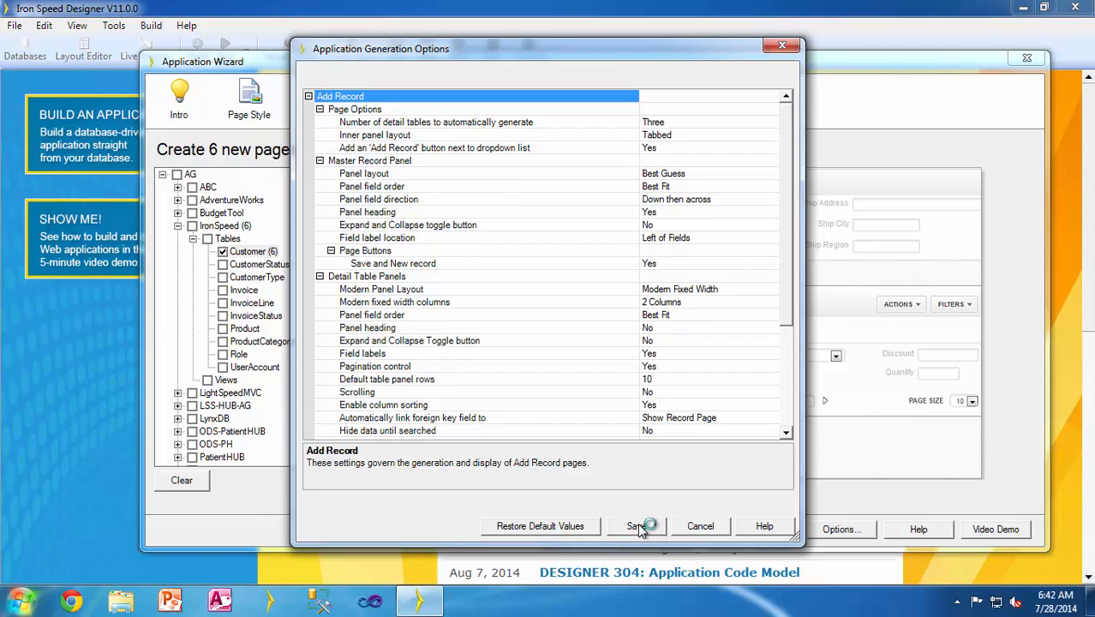
{"action": "left_click", "coordinate": [702, 525]}
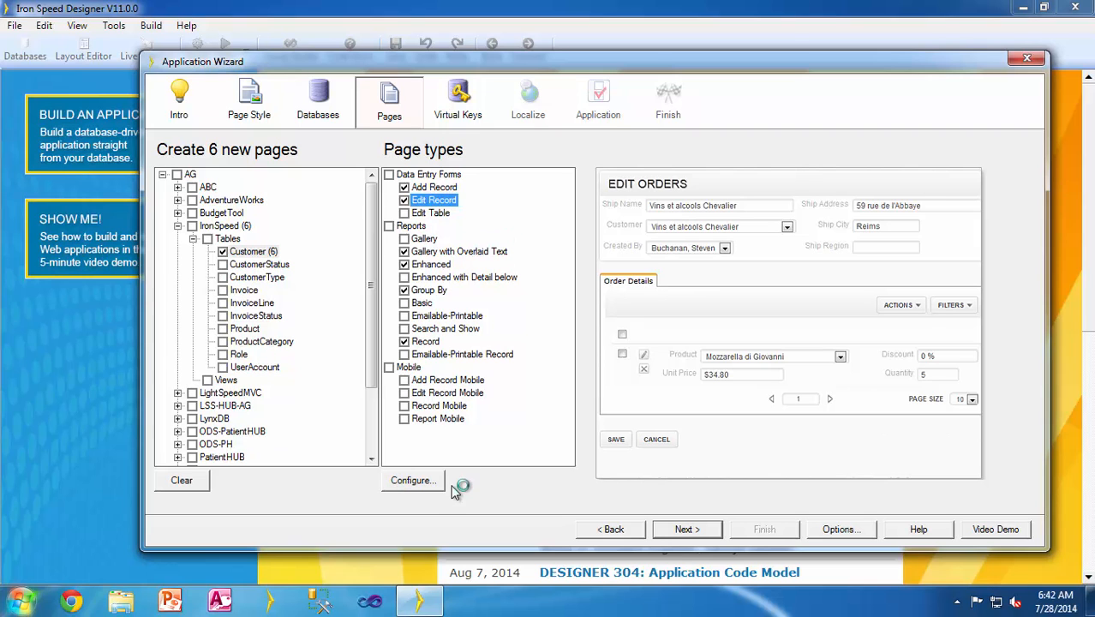
{"action": "left_click", "coordinate": [412, 481]}
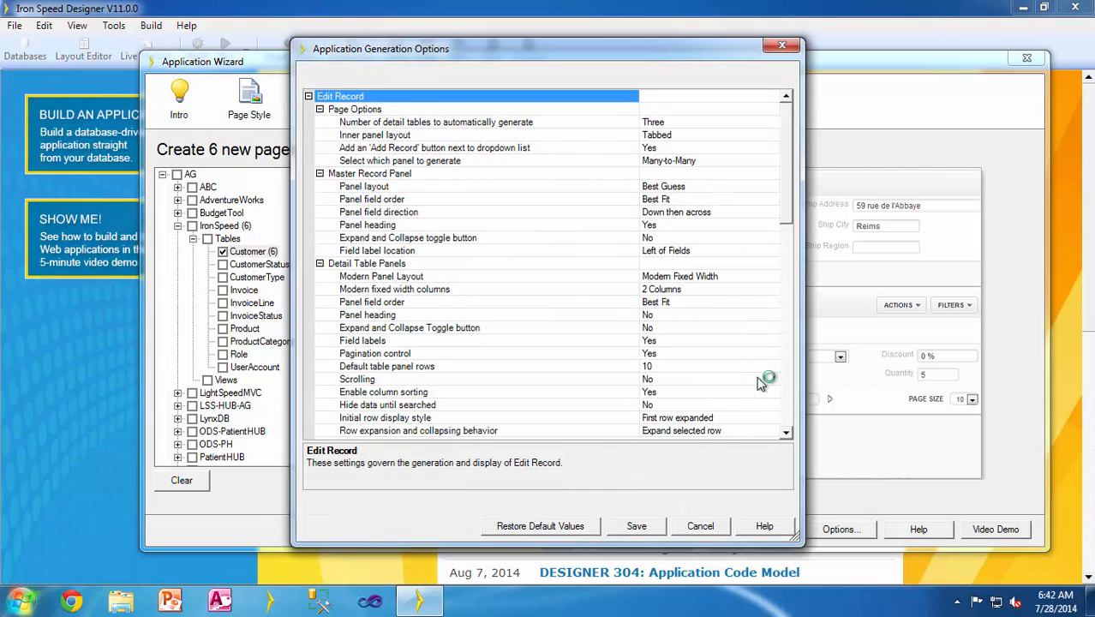
{"action": "left_click", "coordinate": [701, 525]}
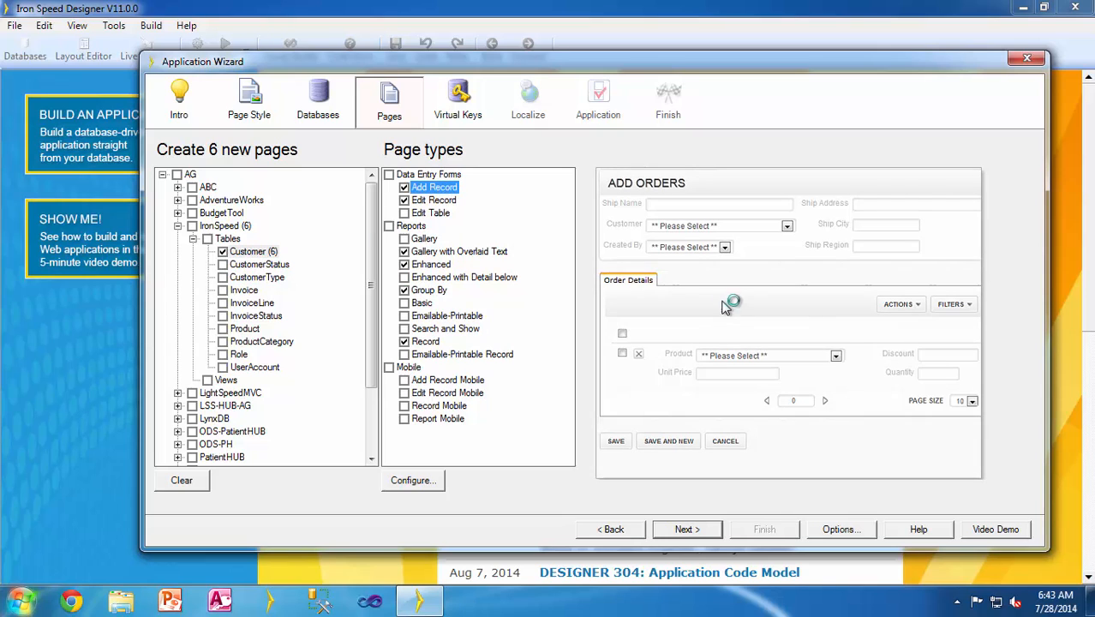
Set the number of detail tables to automatically generate on Add Record pages to None and save the options
{"action": "left_click", "coordinate": [415, 480]}
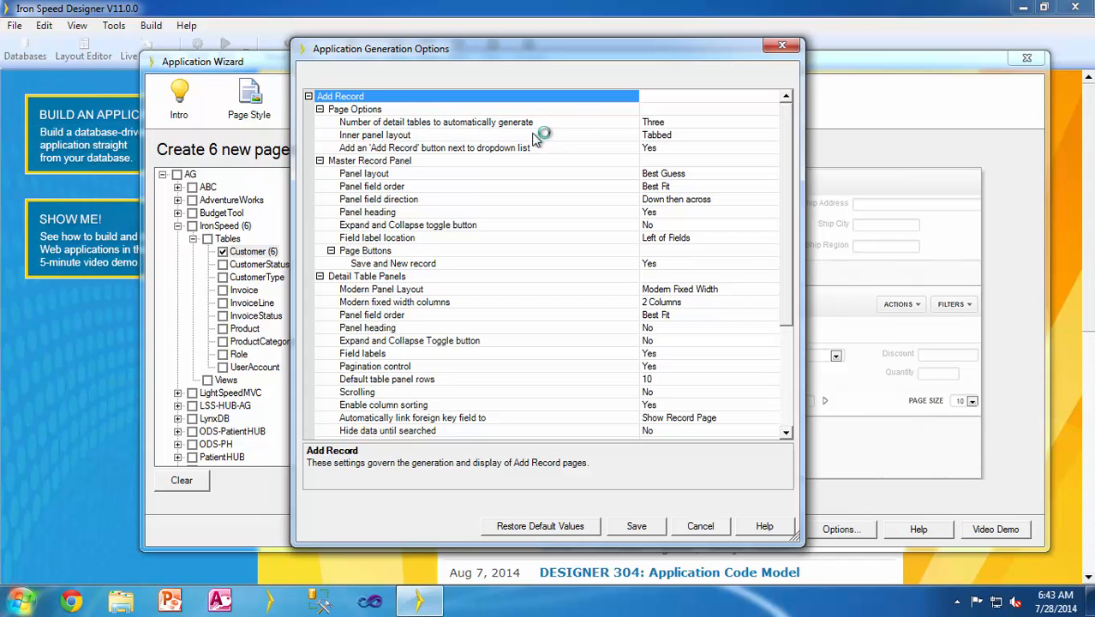
{"action": "left_click", "coordinate": [773, 124]}
{"action": "left_click", "coordinate": [773, 123]}
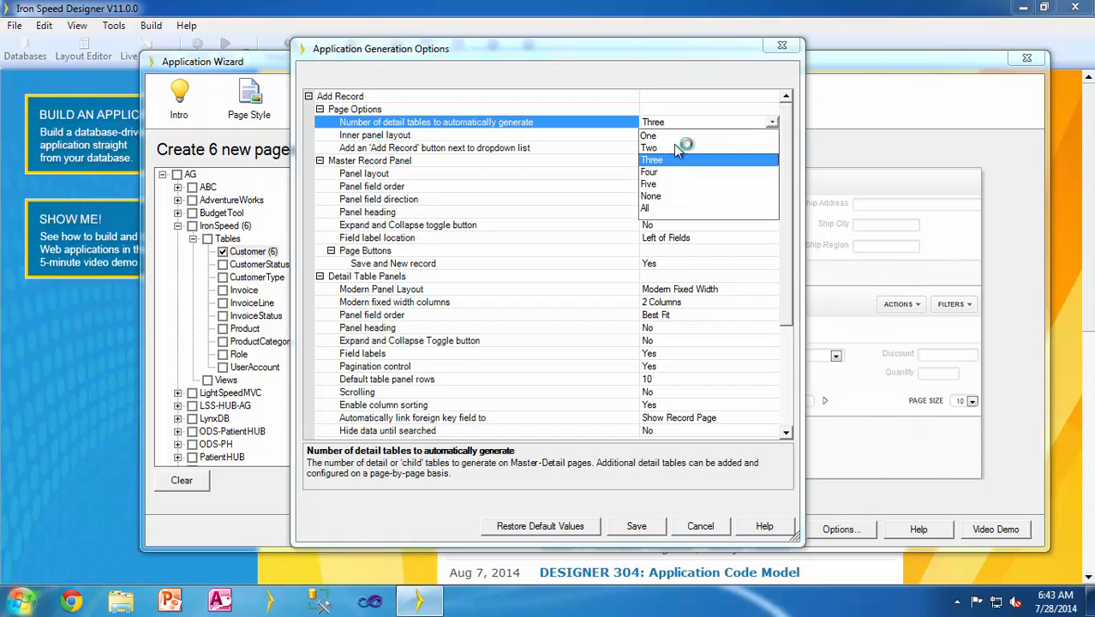
{"action": "left_click", "coordinate": [668, 198]}
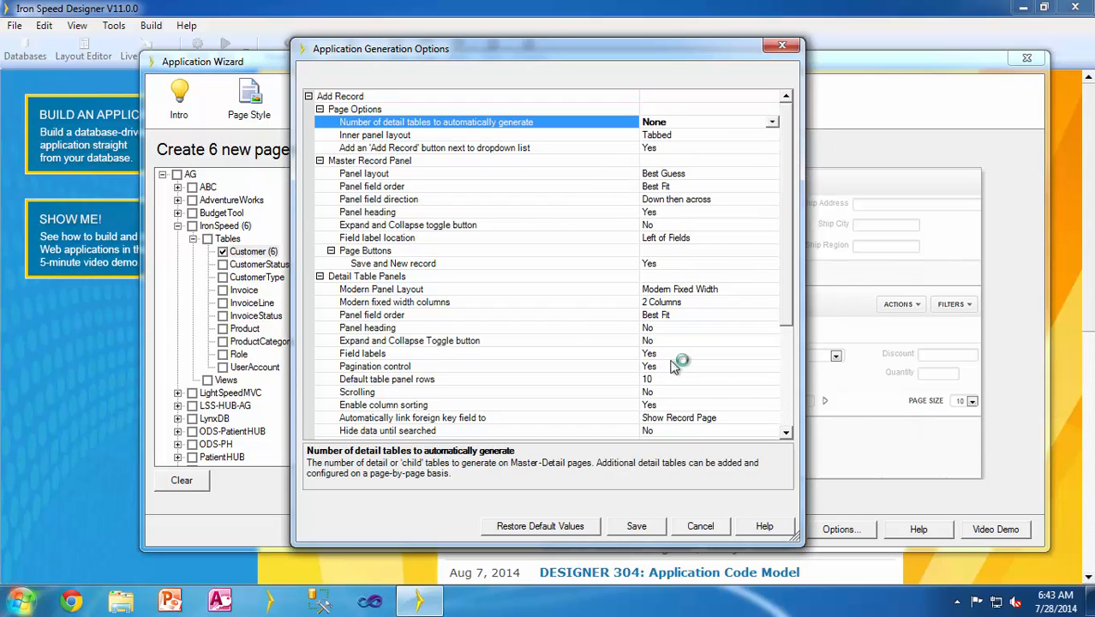
{"action": "left_click", "coordinate": [641, 526]}
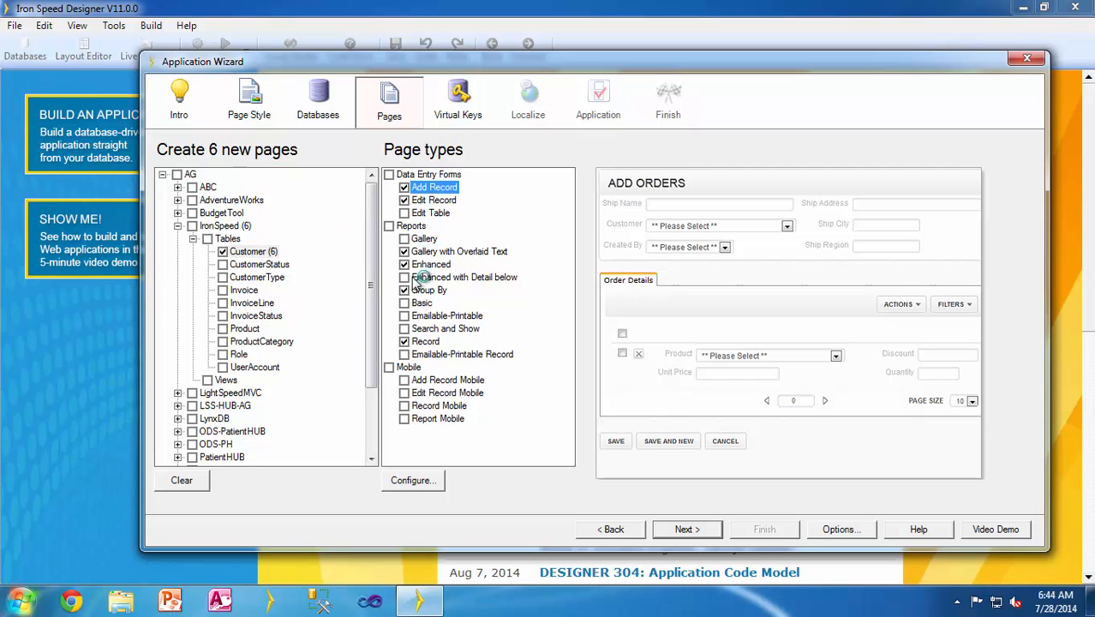
Continue to the virtual keys and examine the form for an additional virtual primary key without creating one
{"action": "left_click", "coordinate": [694, 530]}
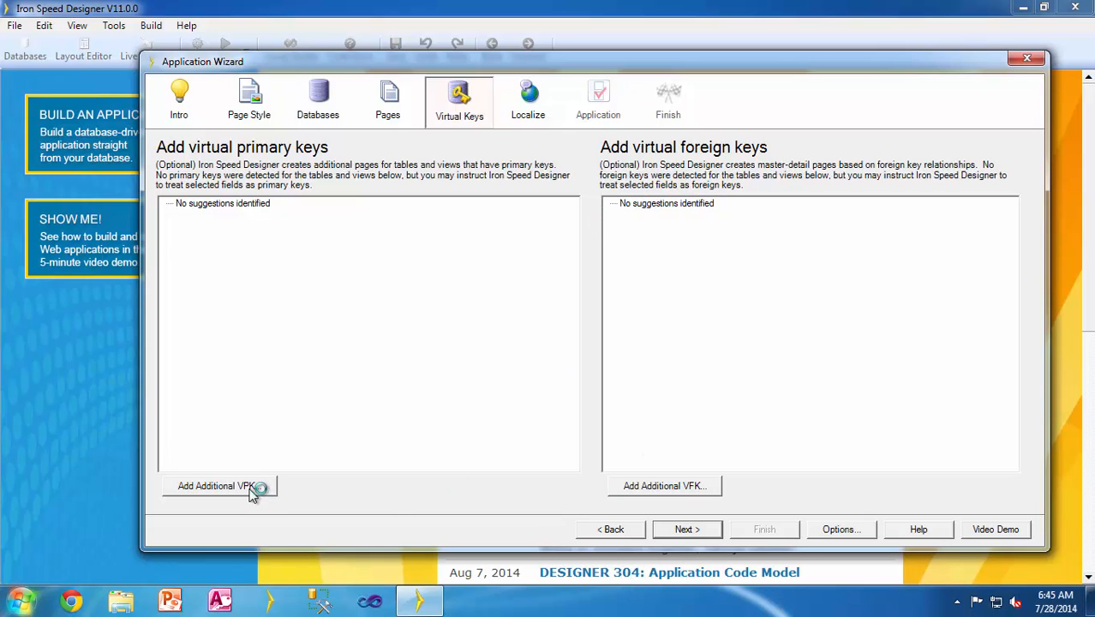
{"action": "left_click", "coordinate": [219, 486]}
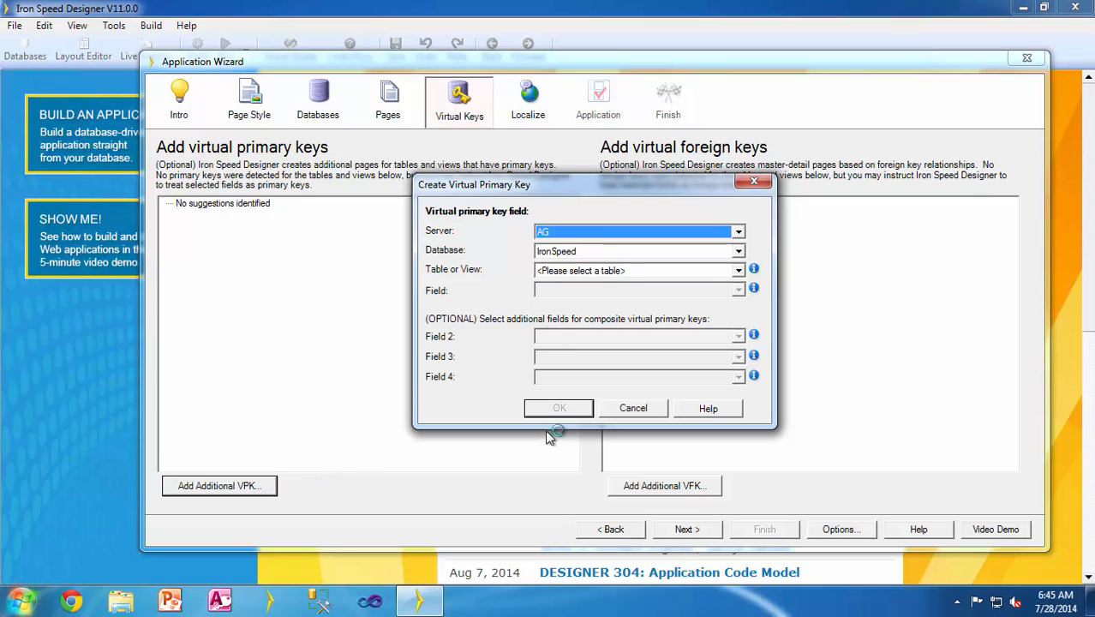
{"action": "left_click", "coordinate": [653, 409]}
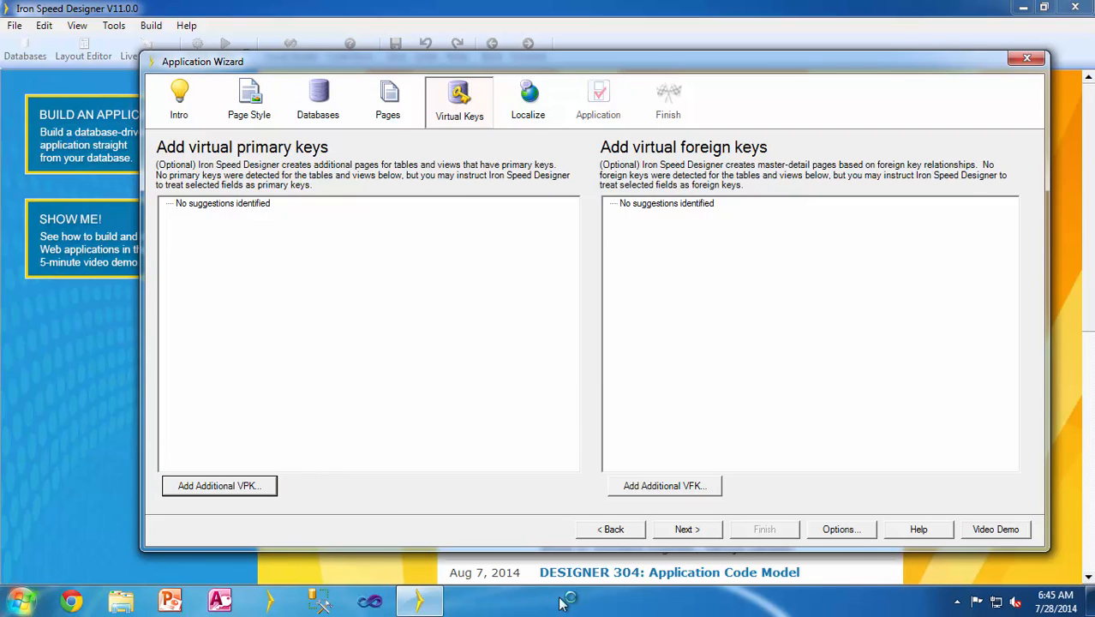
Continue to the localization settings, add Dutch (Netherlands) to the selected languages, and show the advanced format and text direction options
{"action": "left_click", "coordinate": [690, 529]}
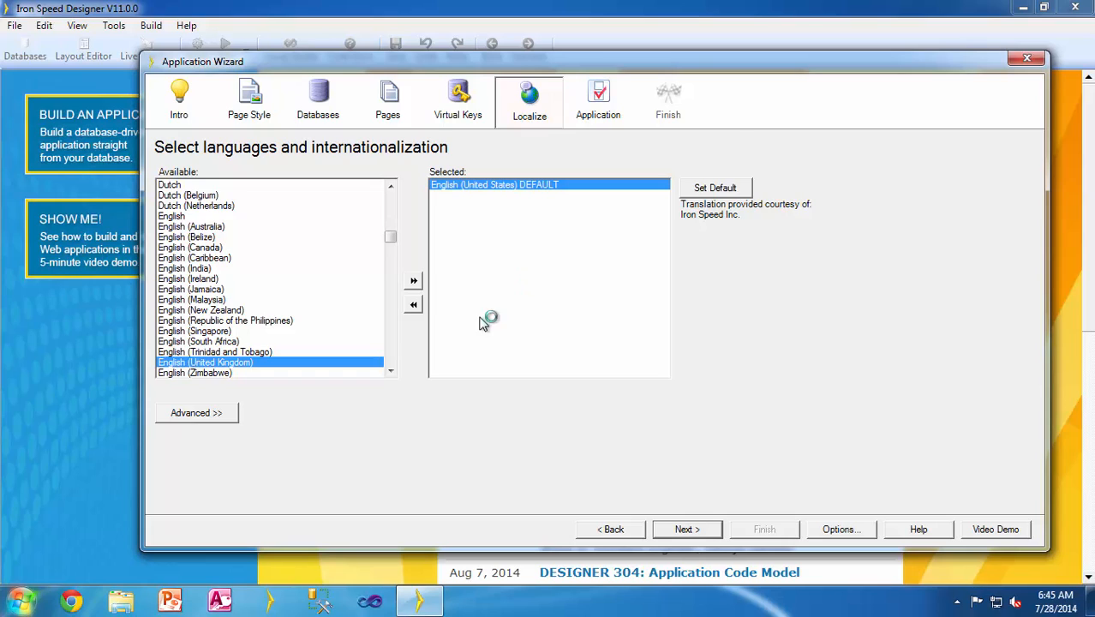
{"action": "left_click", "coordinate": [204, 207]}
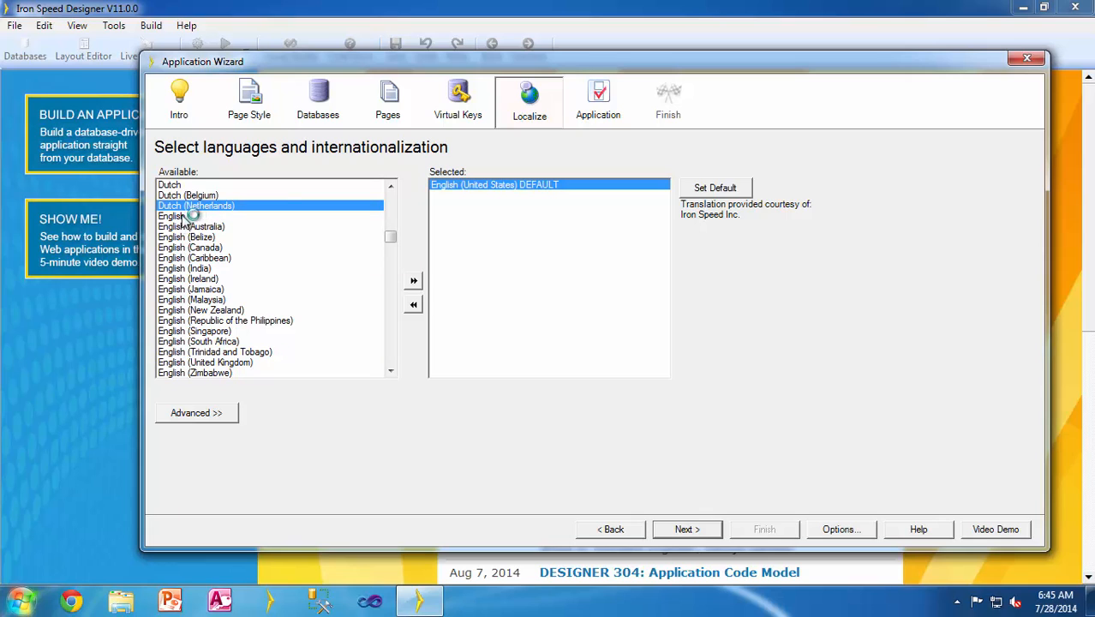
{"action": "left_click", "coordinate": [414, 281]}
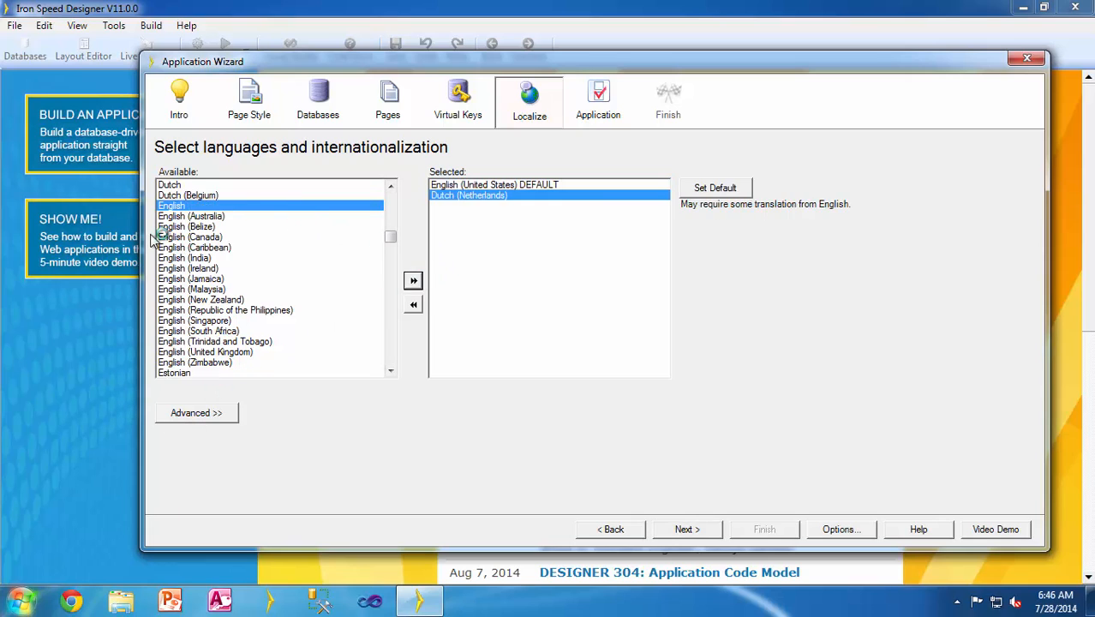
{"action": "left_click", "coordinate": [497, 187]}
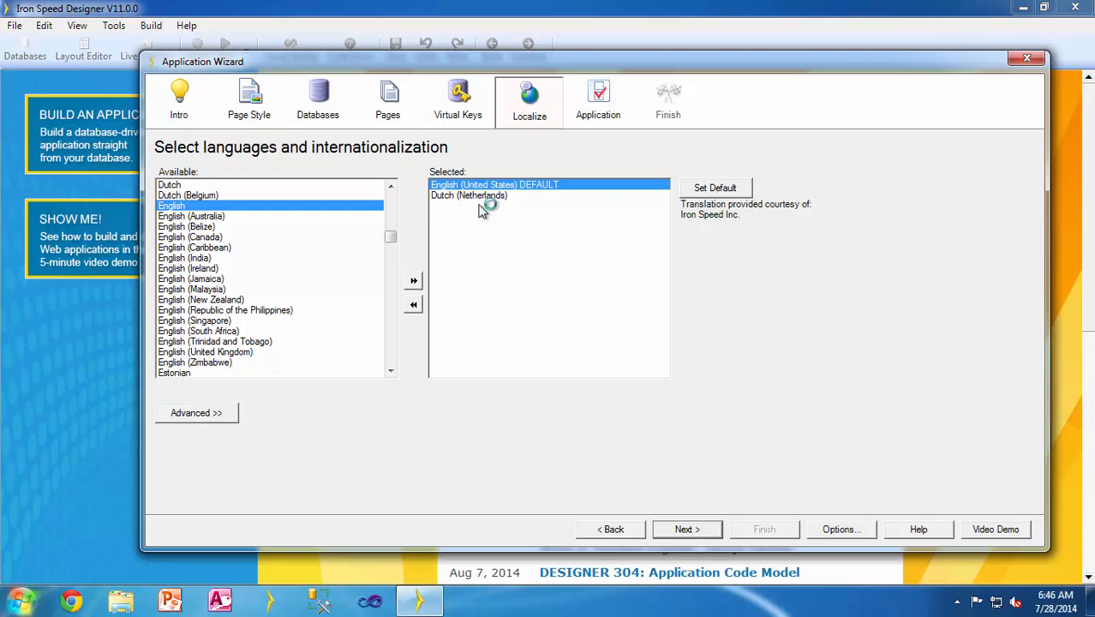
{"action": "left_click", "coordinate": [488, 195]}
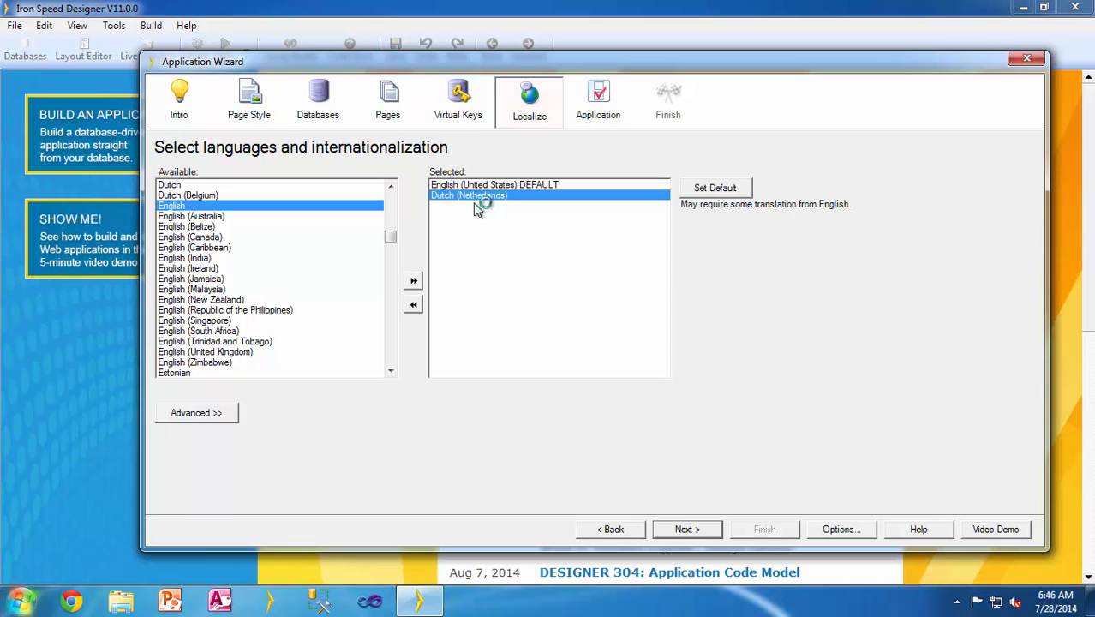
{"action": "left_click", "coordinate": [214, 415]}
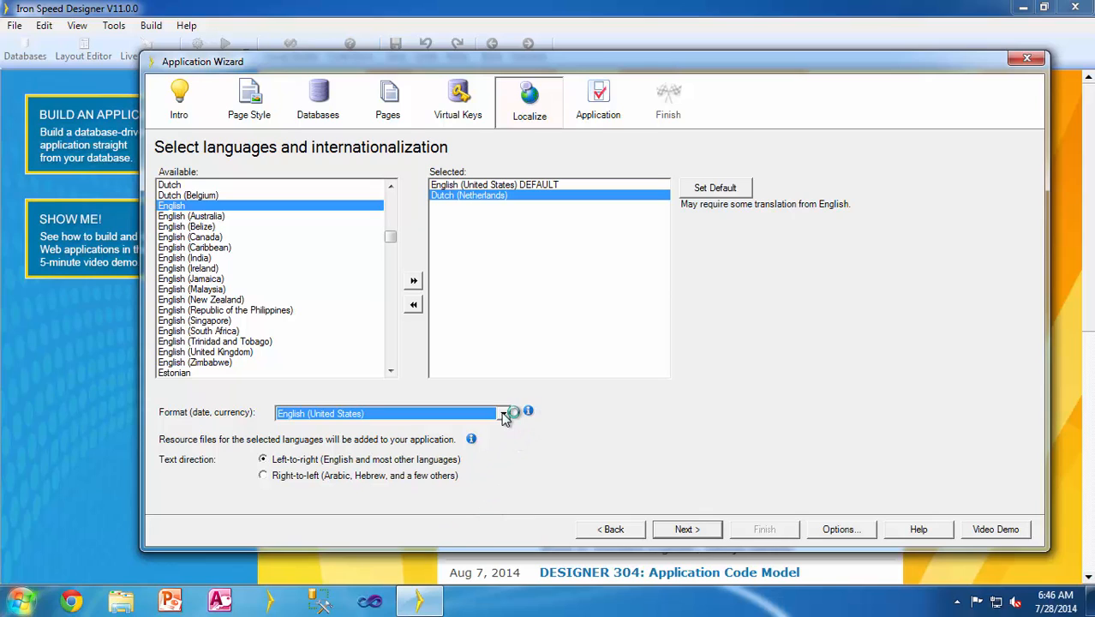
Continue to the application settings, name the application MyFirstApplication, and set its code language to C#
{"action": "left_click", "coordinate": [686, 529]}
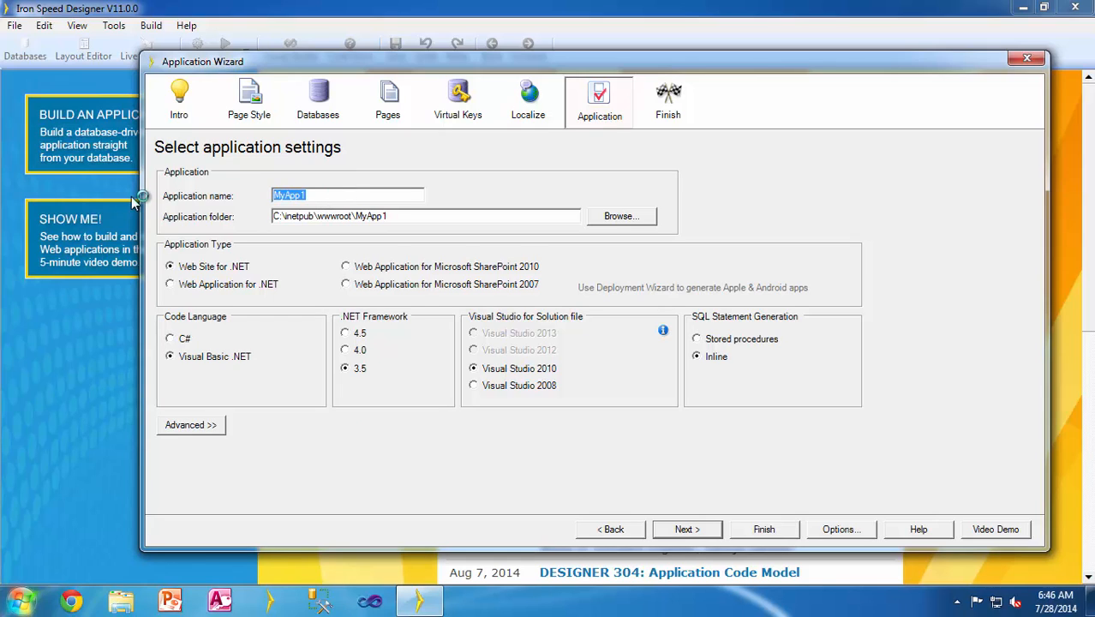
{"action": "type", "text": "M"}
{"action": "key", "text": "BackSpace"}
{"action": "type", "text": "My F"}
{"action": "key", "text": "BackSpace"}
{"action": "key", "text": "BackSpace"}
{"action": "type", "text": "FirstApplication"}
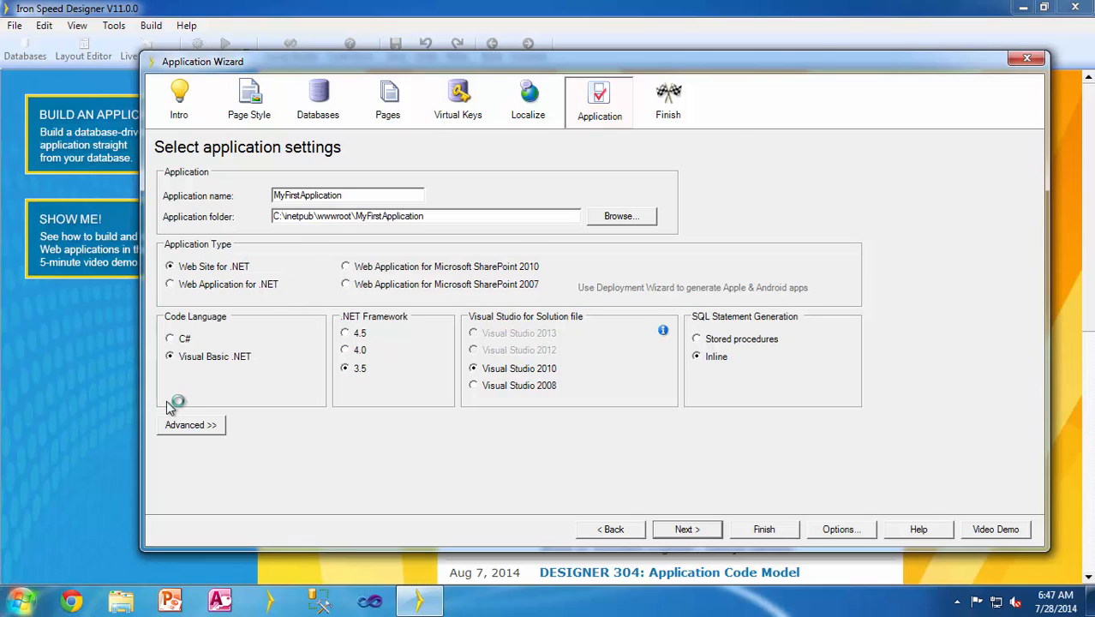
{"action": "left_click", "coordinate": [183, 339]}
{"action": "left_click", "coordinate": [345, 350]}
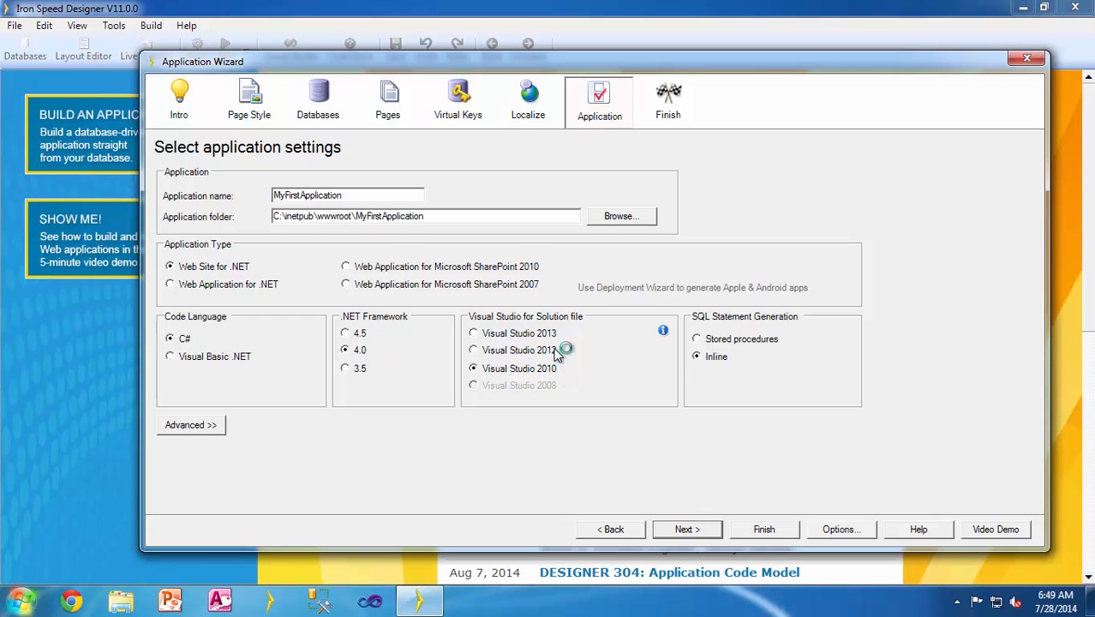
{"action": "left_click", "coordinate": [474, 334]}
{"action": "left_click", "coordinate": [473, 368]}
{"action": "left_click", "coordinate": [345, 369]}
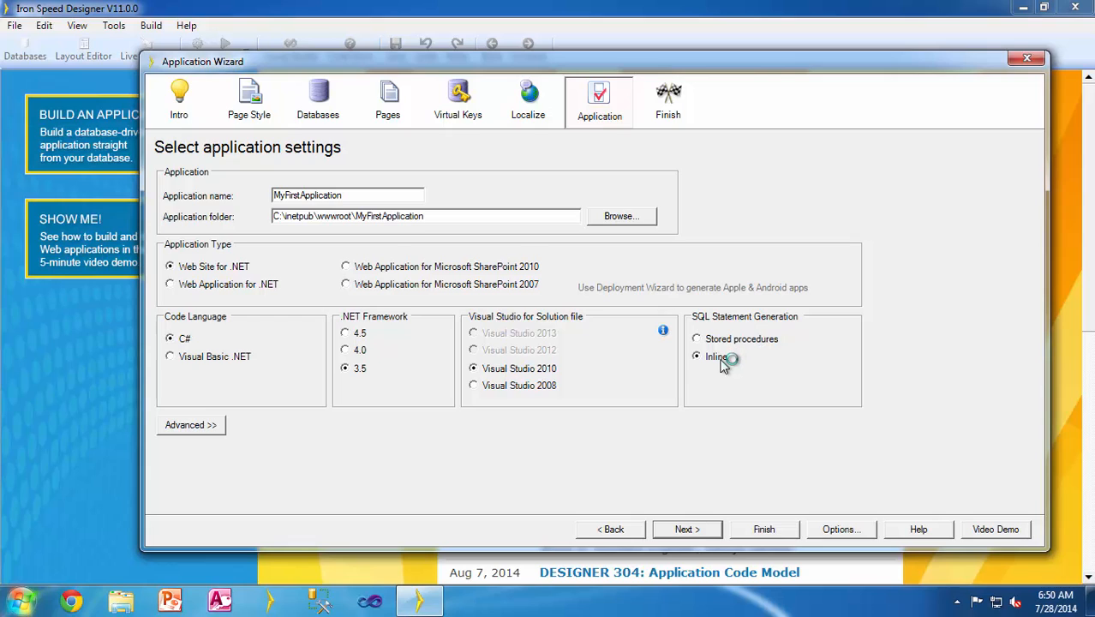
Review the advanced namespace, virtual directory and page folder settings, and finish the wizard to generate and run the application
{"action": "left_click", "coordinate": [207, 424]}
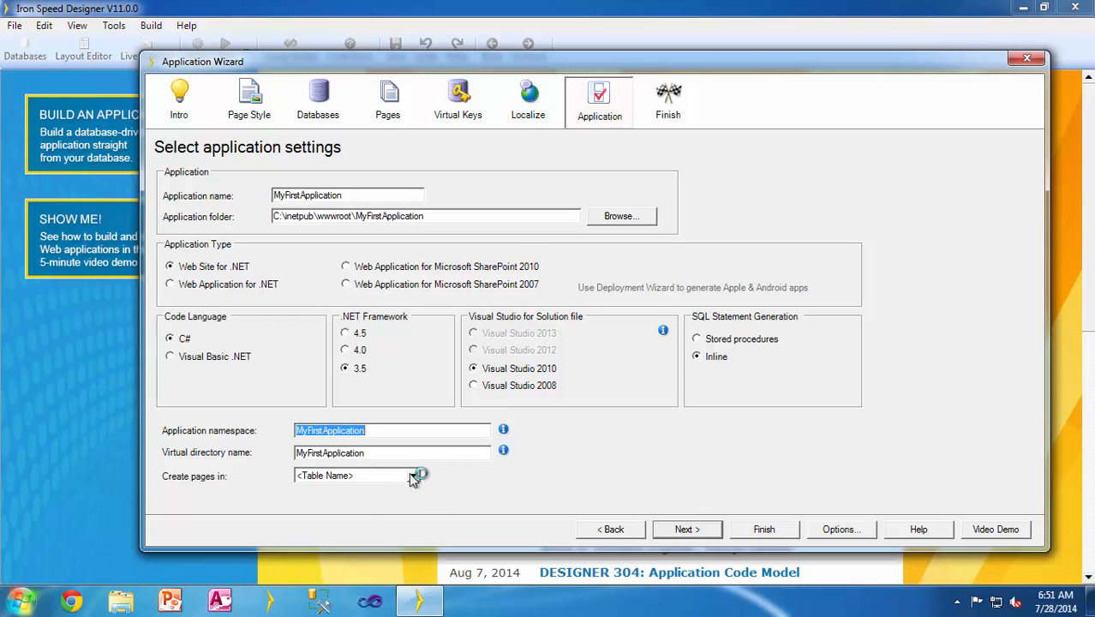
{"action": "left_click", "coordinate": [414, 477]}
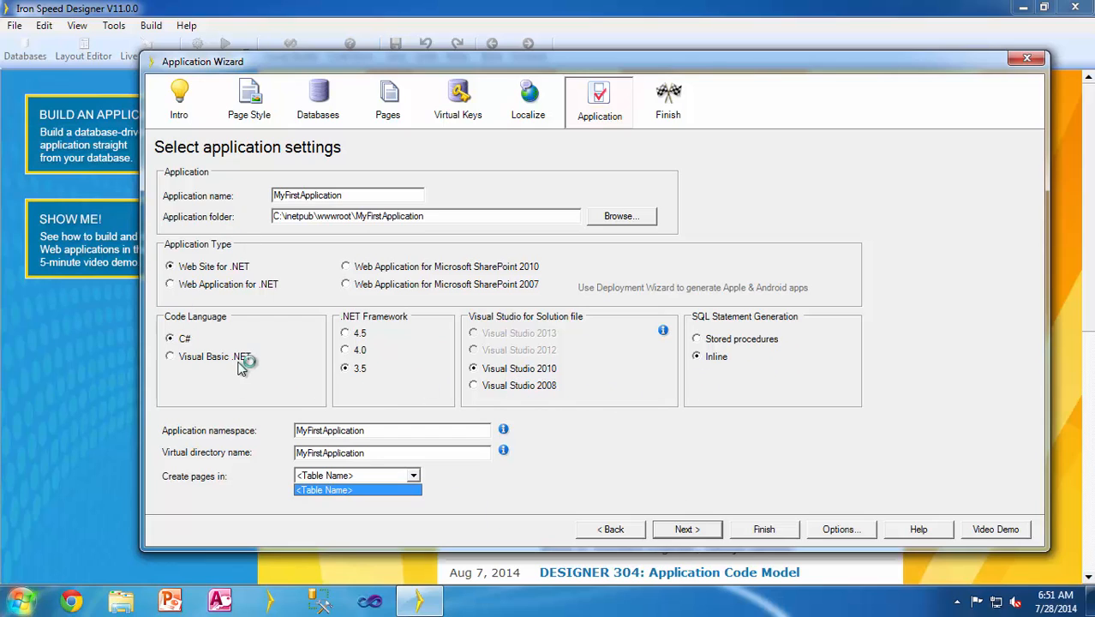
{"action": "left_click", "coordinate": [712, 532]}
{"action": "left_click", "coordinate": [761, 529]}
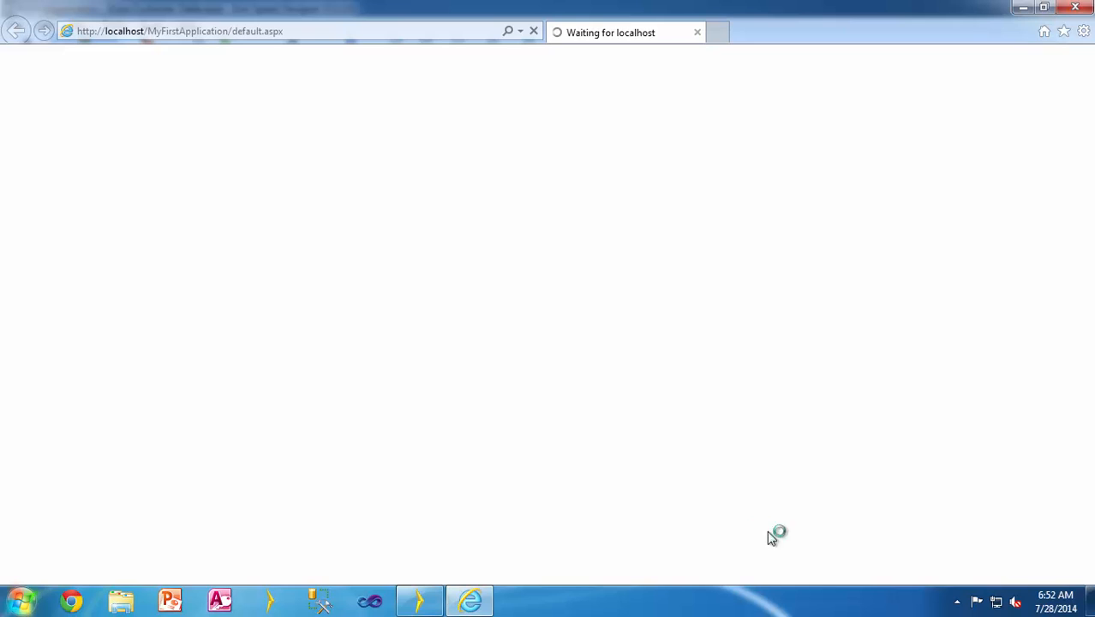
Open the first customer record for editing in the generated application and leave it without saving changes
{"action": "mouse_move", "coordinate": [421, 608]}
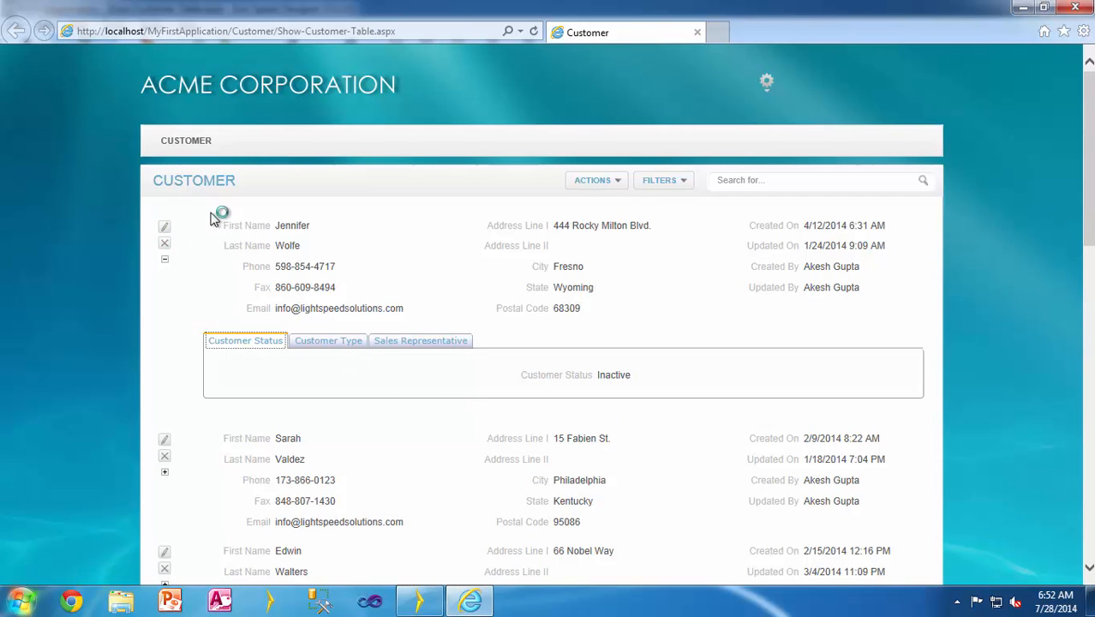
{"action": "left_click", "coordinate": [166, 229]}
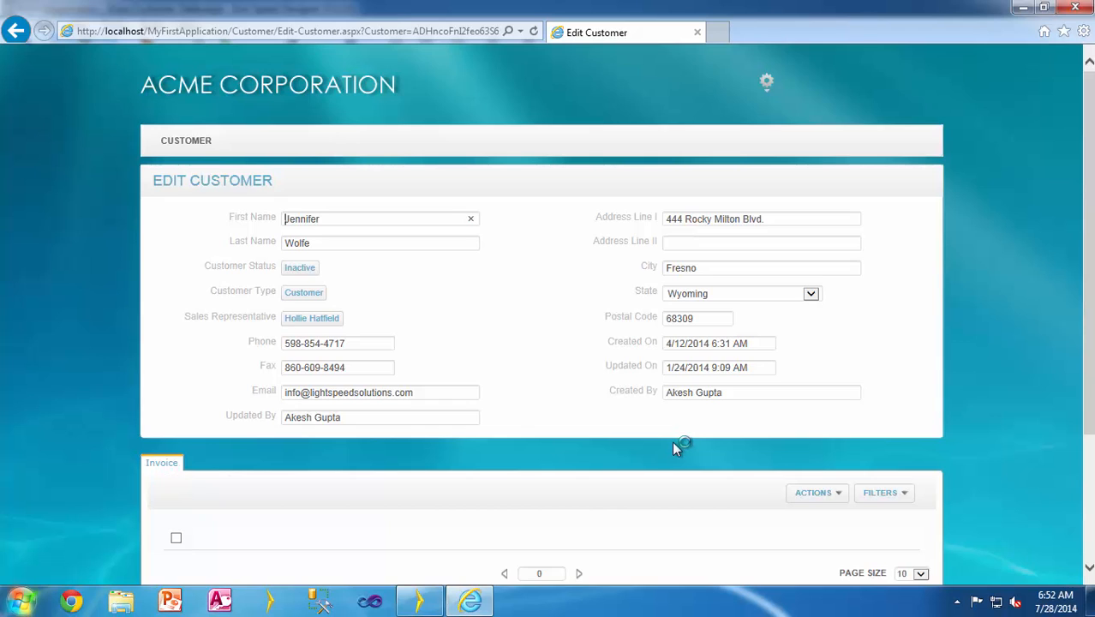
{"action": "scroll", "coordinate": [672, 440], "scroll_direction": "down", "scroll_amount": 3}
{"action": "left_click", "coordinate": [205, 442]}
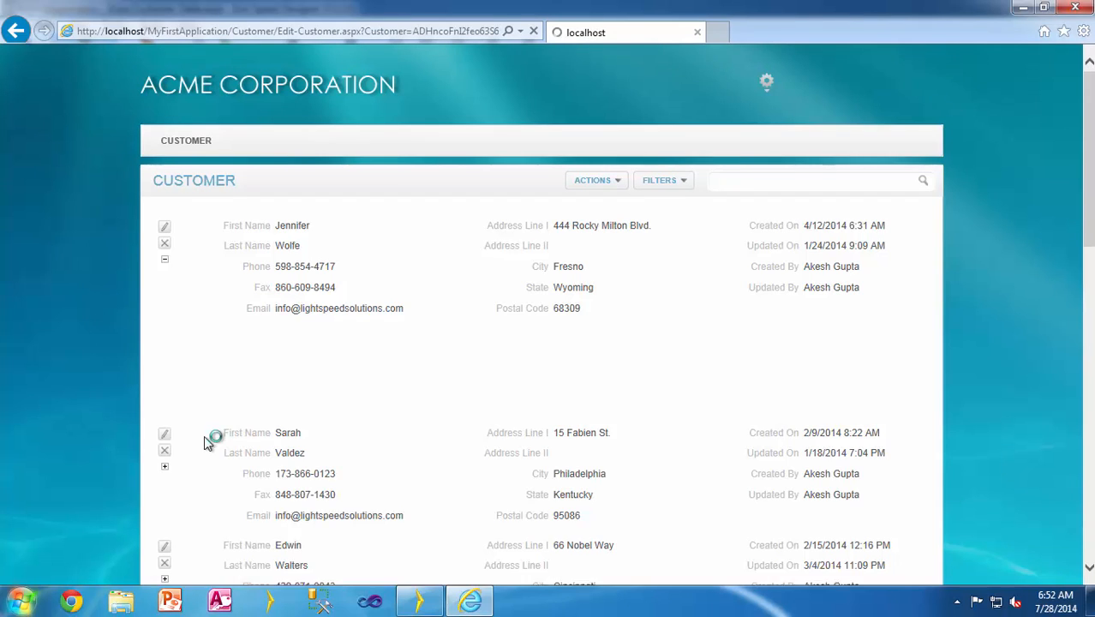
Examine the Add Customer form from the customer table and close it without adding a record
{"action": "left_click", "coordinate": [611, 185]}
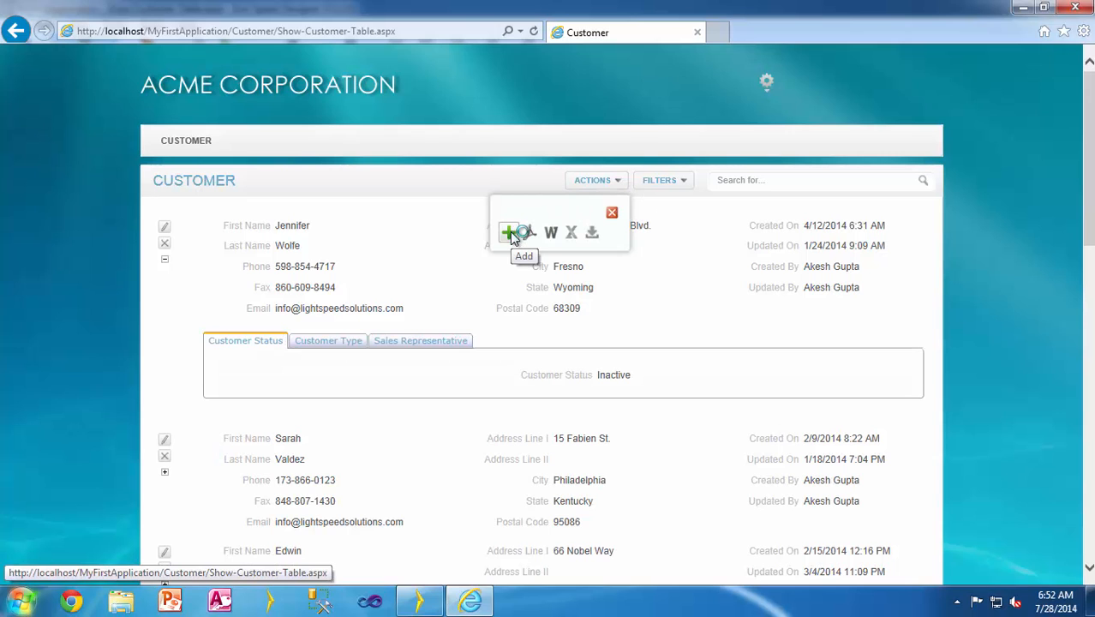
{"action": "left_click", "coordinate": [508, 232]}
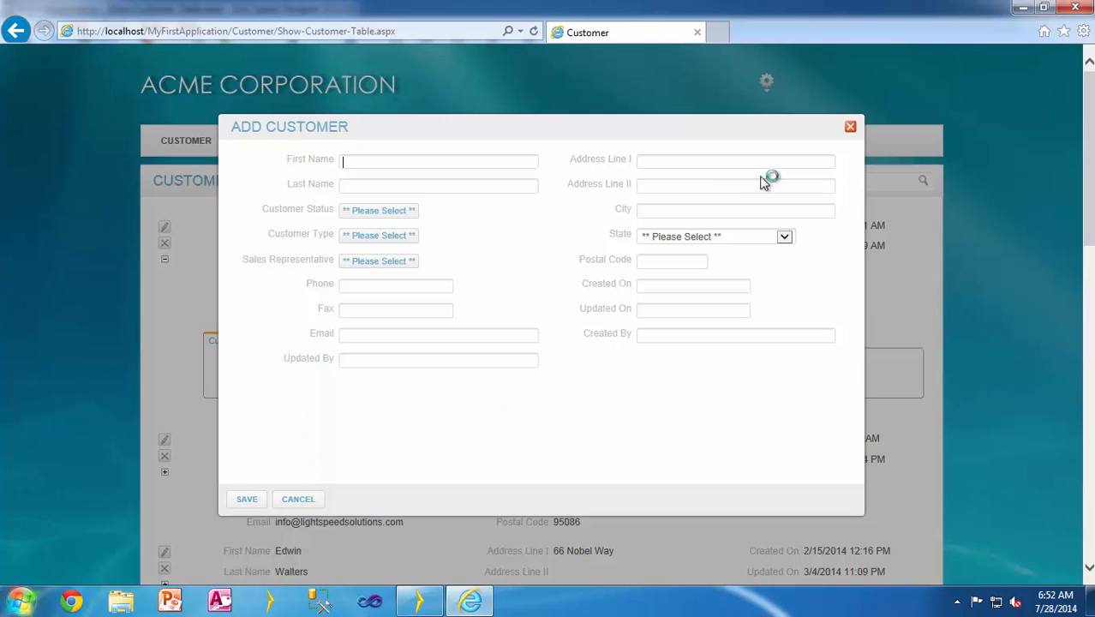
{"action": "left_click", "coordinate": [850, 126]}
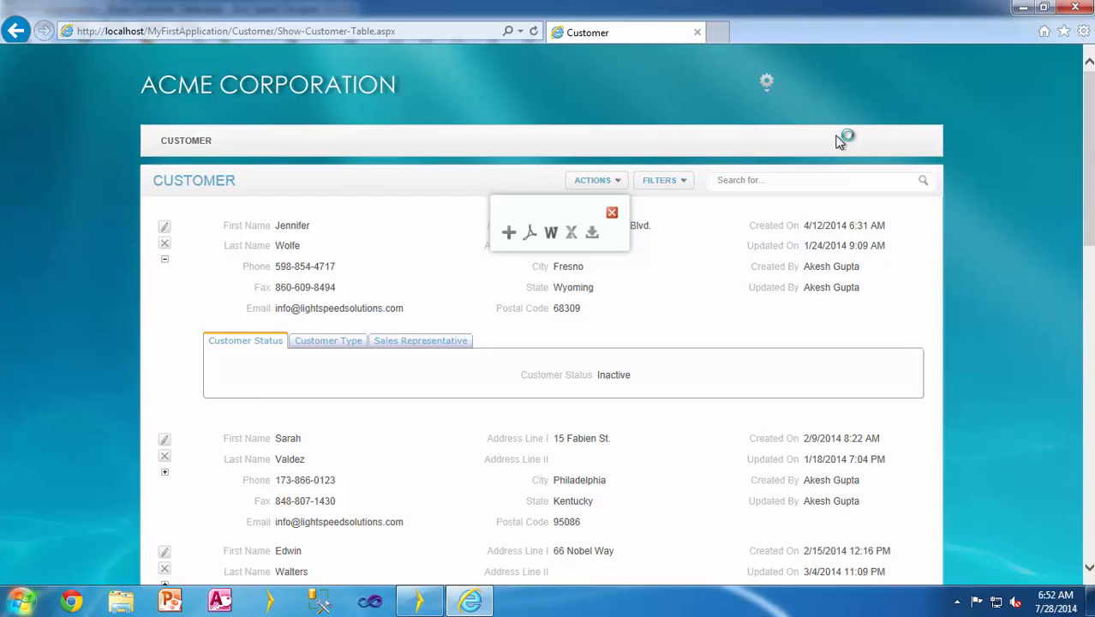
Close the generated application's browser window, collapse the Customer folder in Iron Speed Designer, and reopen the Application Wizard
{"action": "left_click", "coordinate": [1076, 9]}
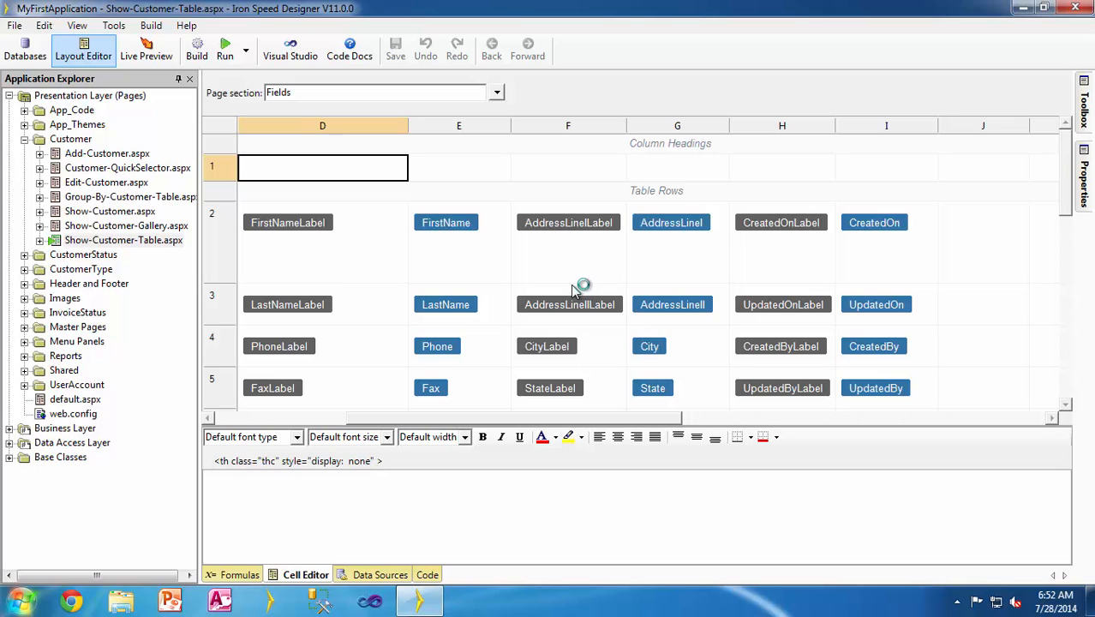
{"action": "left_click", "coordinate": [26, 140]}
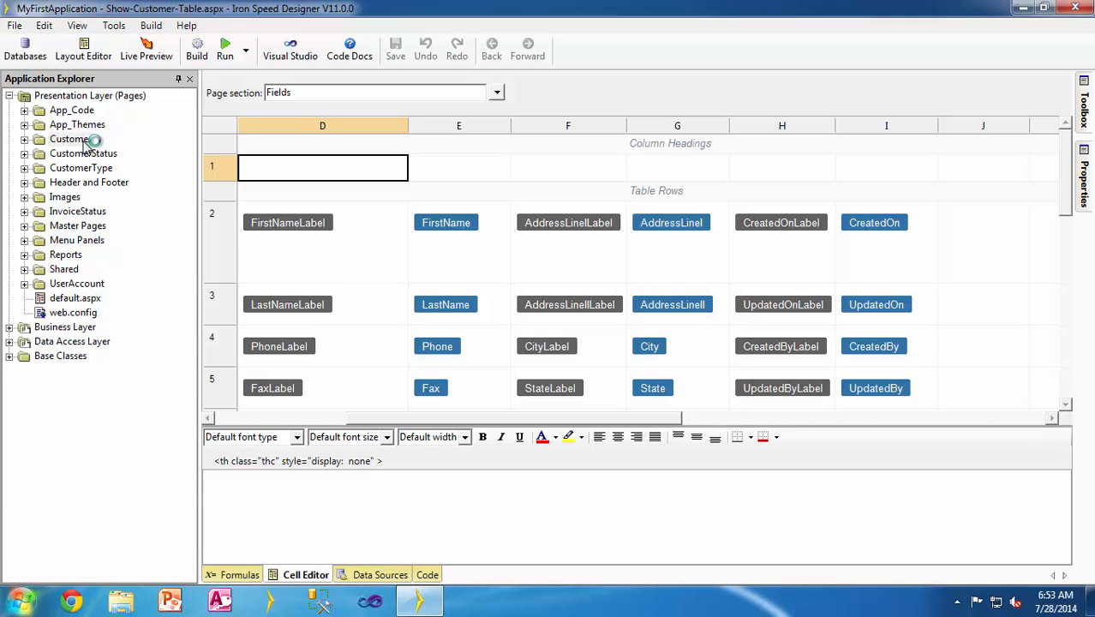
{"action": "right_click", "coordinate": [84, 142]}
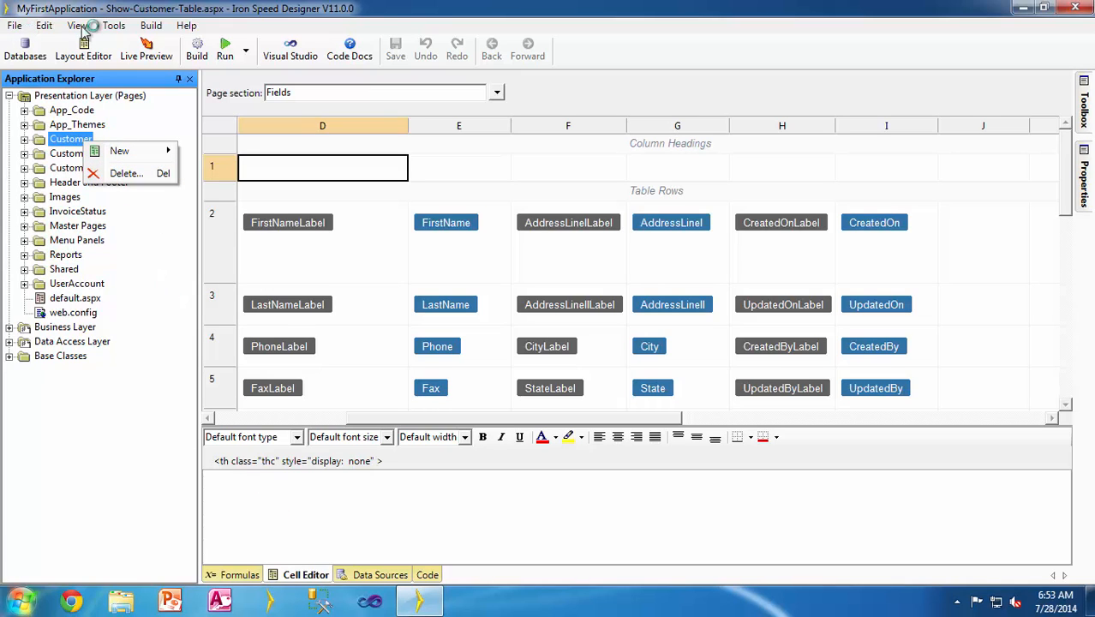
{"action": "left_click", "coordinate": [114, 31]}
{"action": "left_click", "coordinate": [118, 44]}
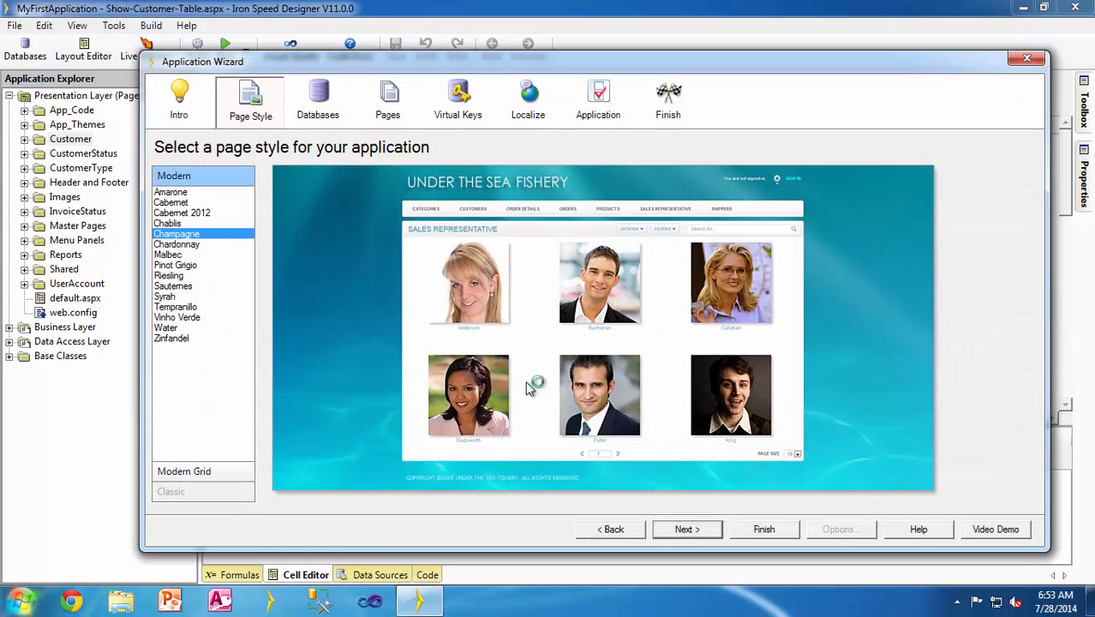
Change the application's page style to Water and finish the wizard to regenerate and run the application
{"action": "left_click", "coordinate": [390, 105]}
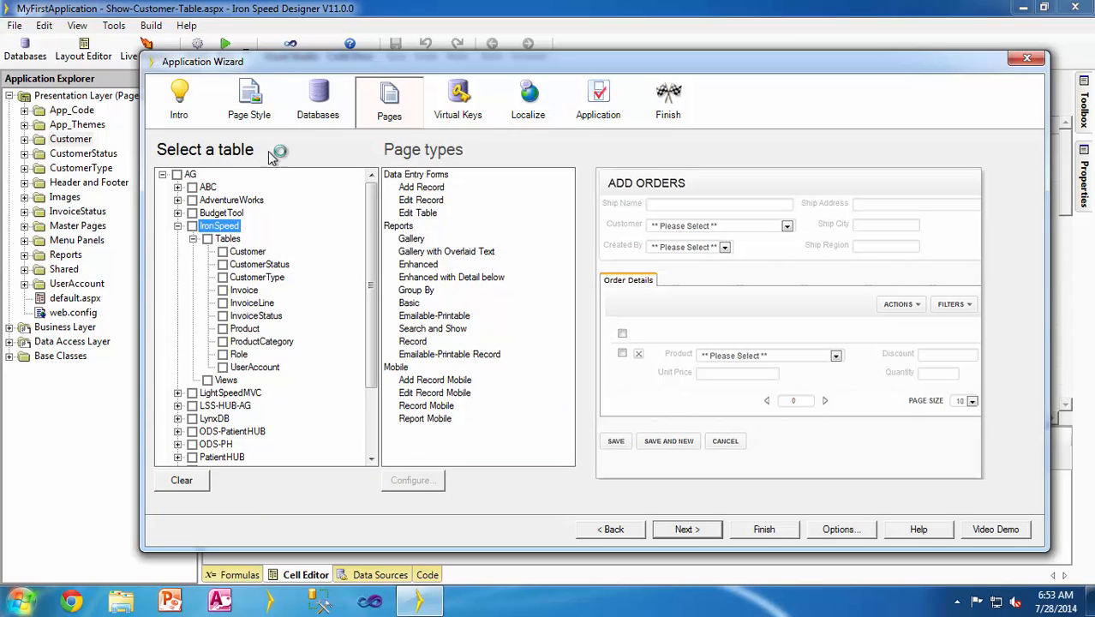
{"action": "left_click", "coordinate": [259, 106]}
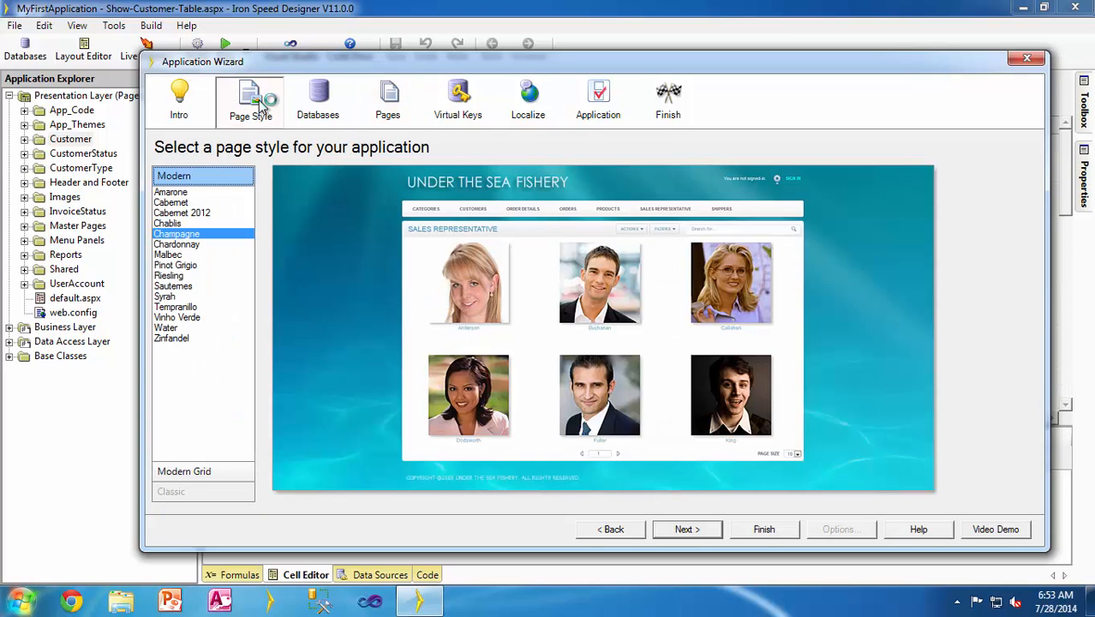
{"action": "left_click", "coordinate": [190, 328]}
{"action": "left_click", "coordinate": [761, 529]}
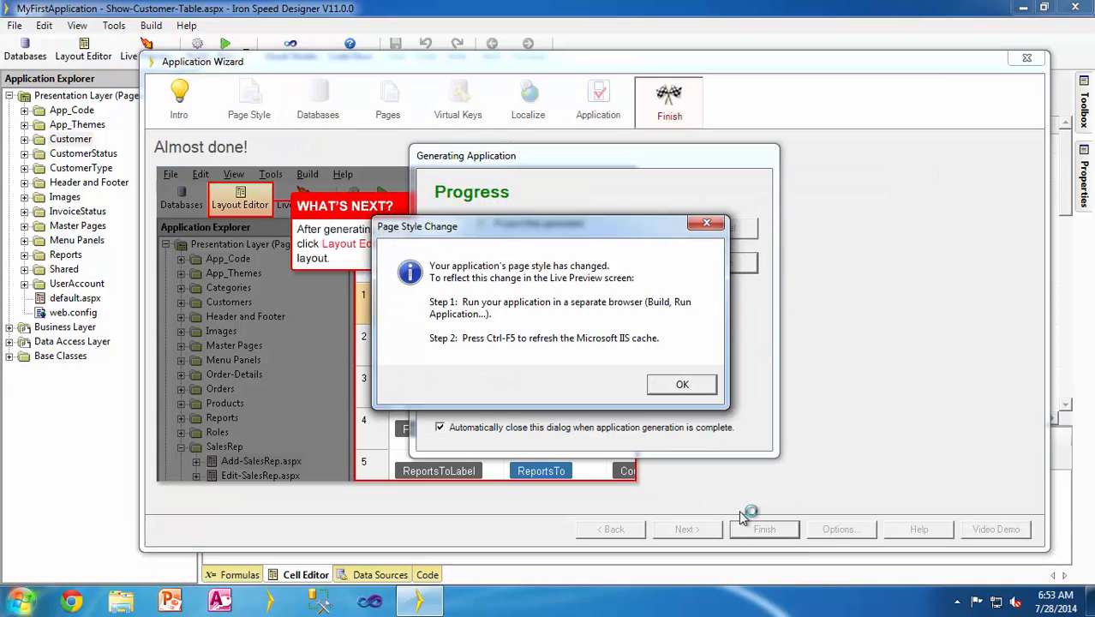
{"action": "left_click", "coordinate": [681, 384]}
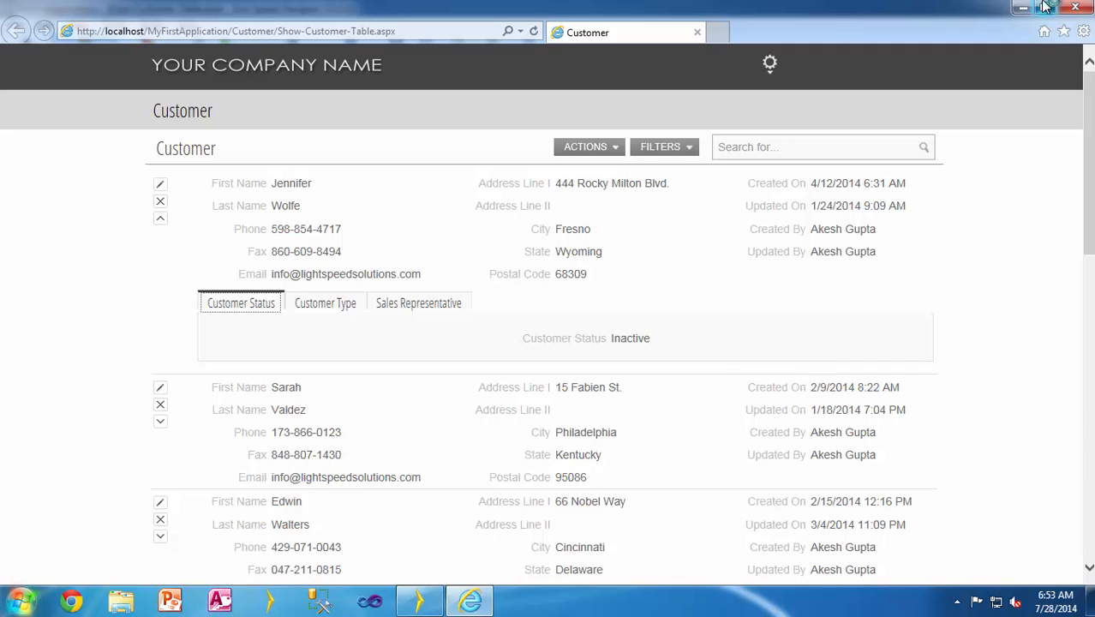
Close the restyled application in the browser and reopen the Application Wizard at its application settings
{"action": "left_click", "coordinate": [1075, 6]}
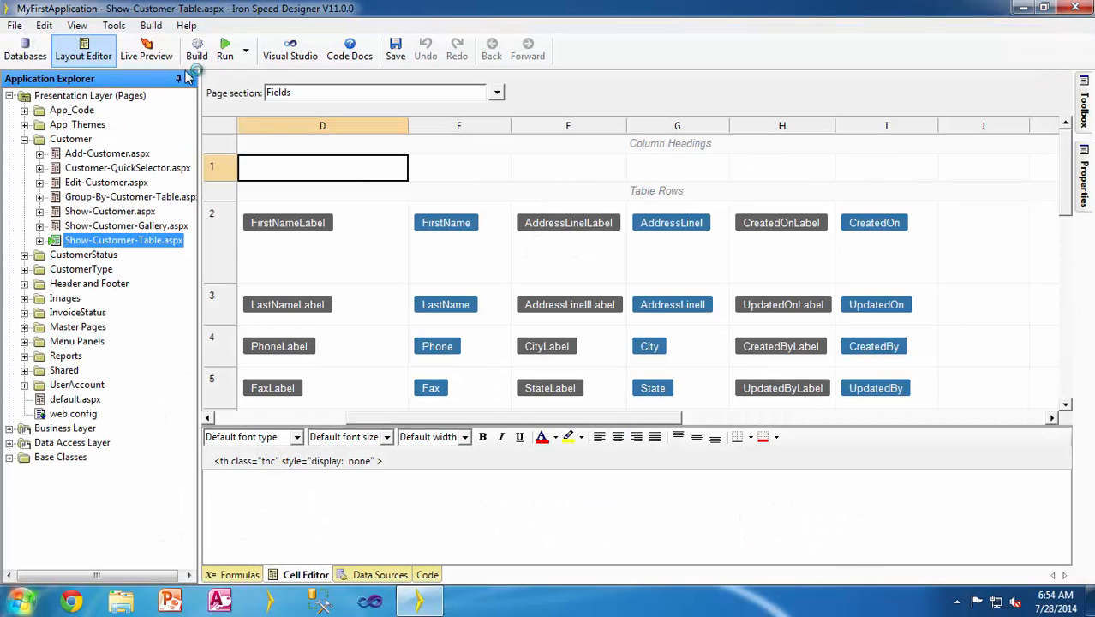
{"action": "left_click", "coordinate": [113, 26]}
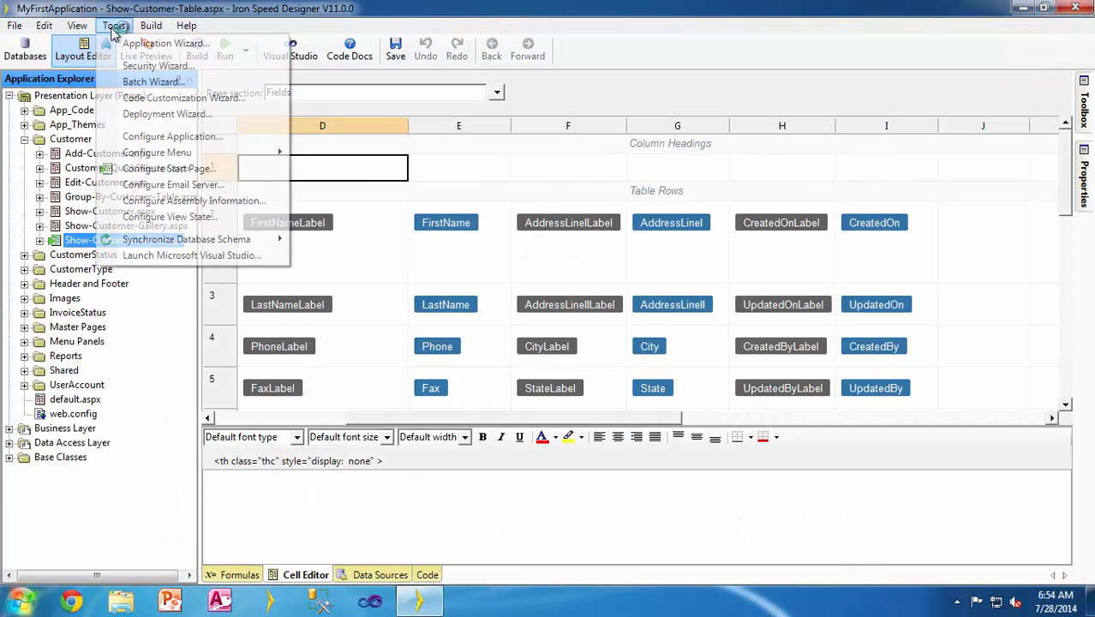
{"action": "left_click", "coordinate": [167, 46]}
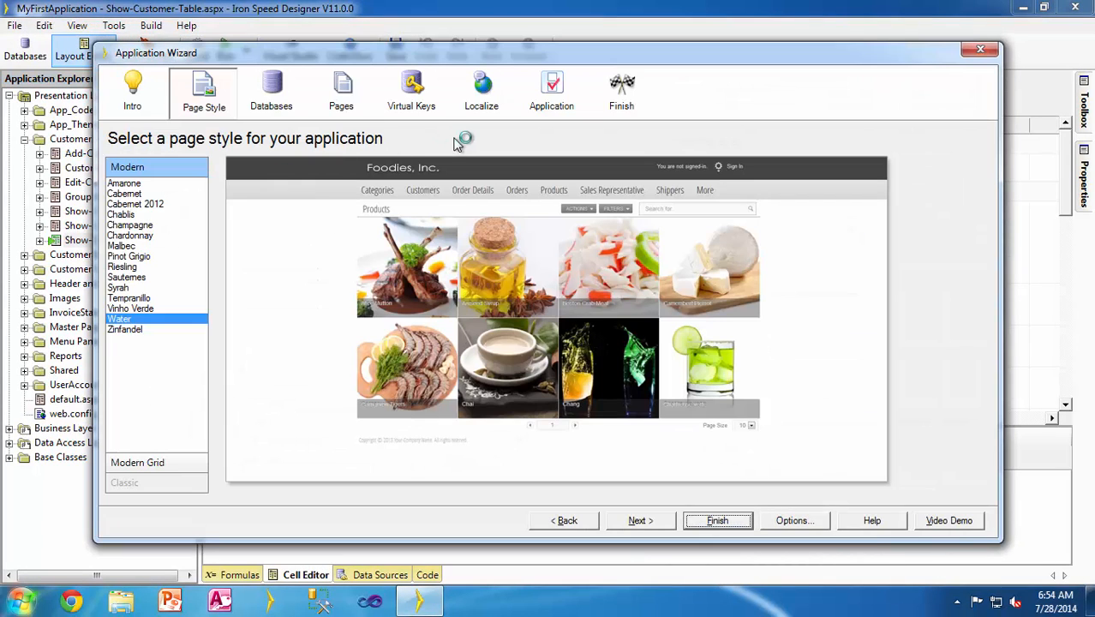
{"action": "left_click", "coordinate": [555, 92]}
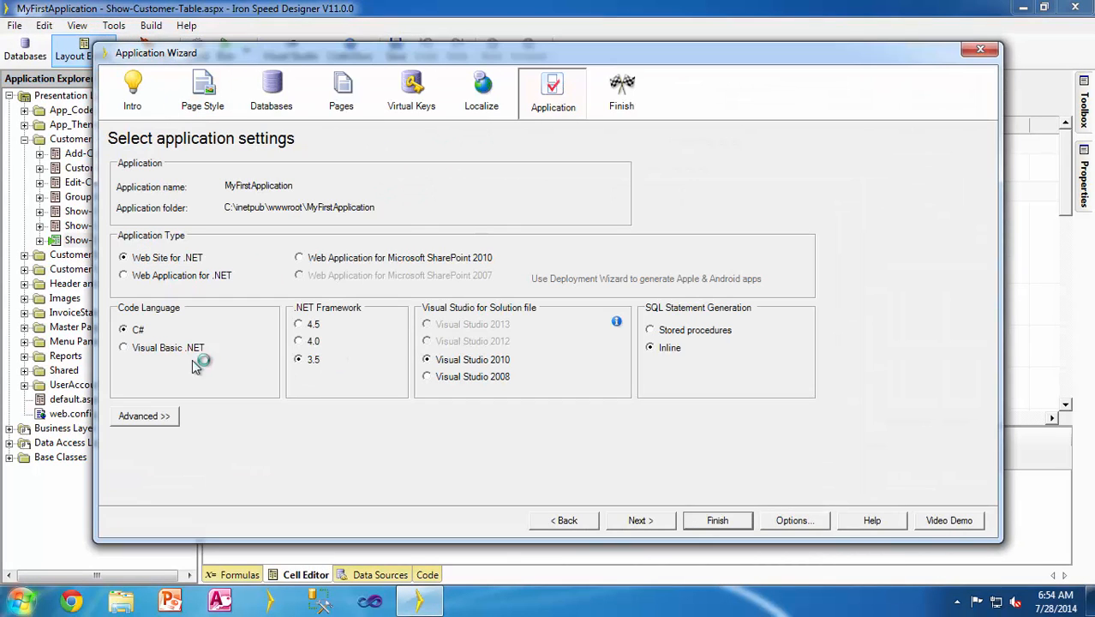
Try to regenerate the application with Visual Basic .NET code, .NET Framework 4.0 and stored procedures for SQL statements
{"action": "left_click", "coordinate": [144, 355]}
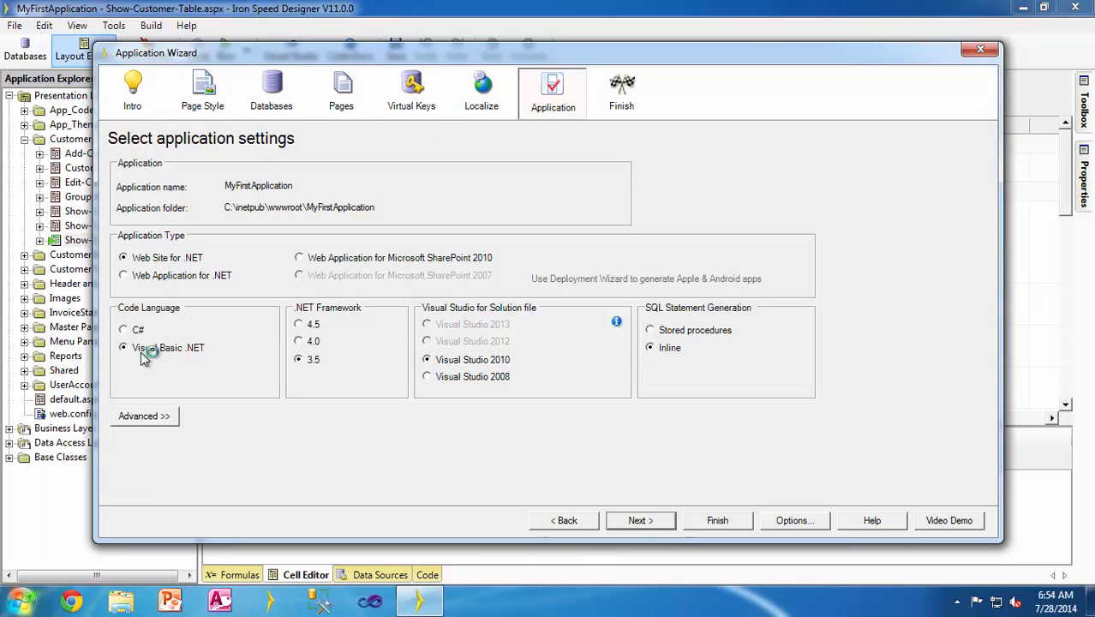
{"action": "left_click", "coordinate": [315, 345]}
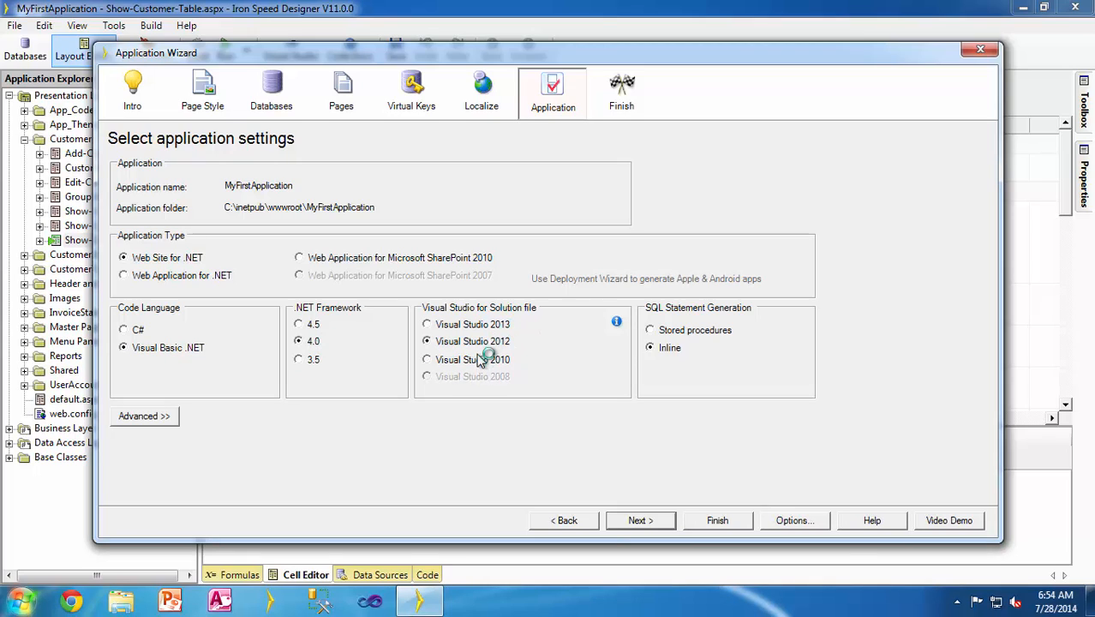
{"action": "left_click", "coordinate": [672, 332]}
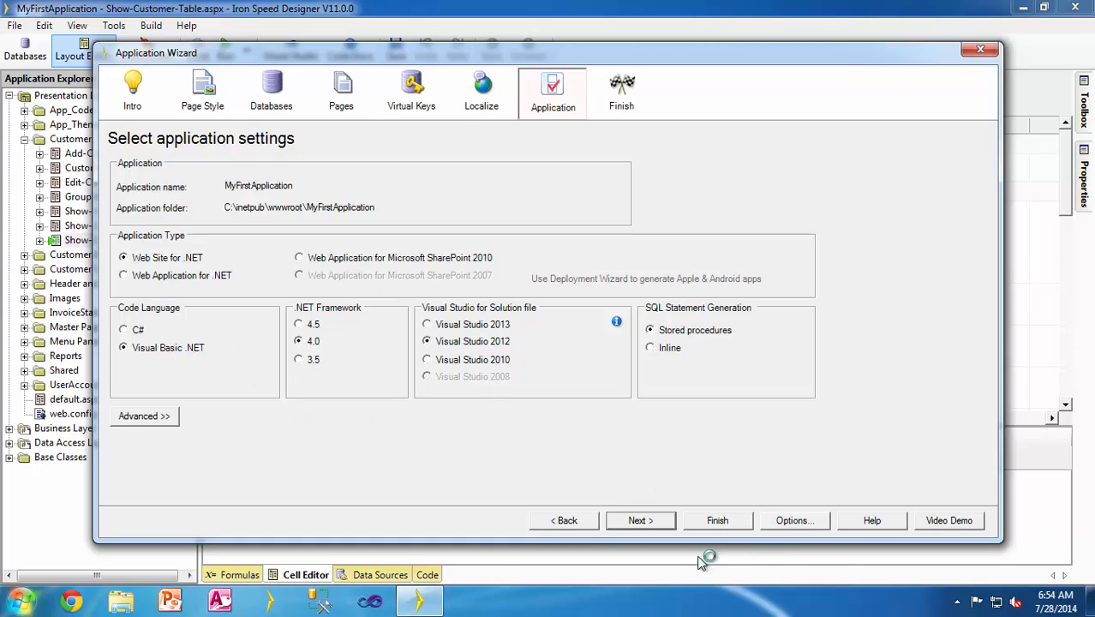
{"action": "left_click", "coordinate": [729, 524]}
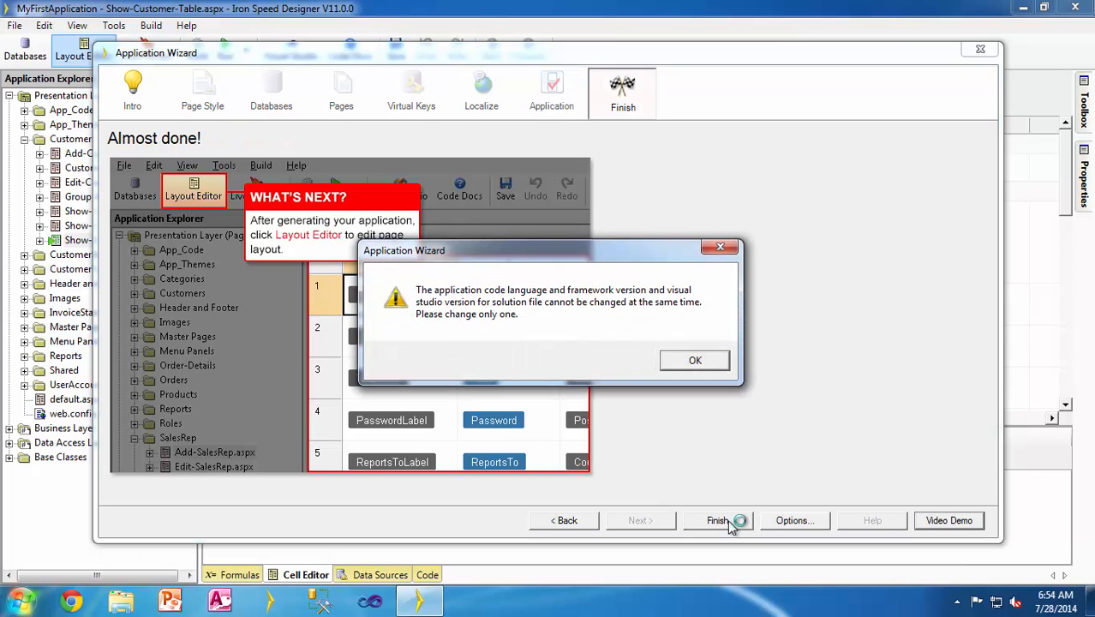
{"action": "left_click", "coordinate": [695, 363]}
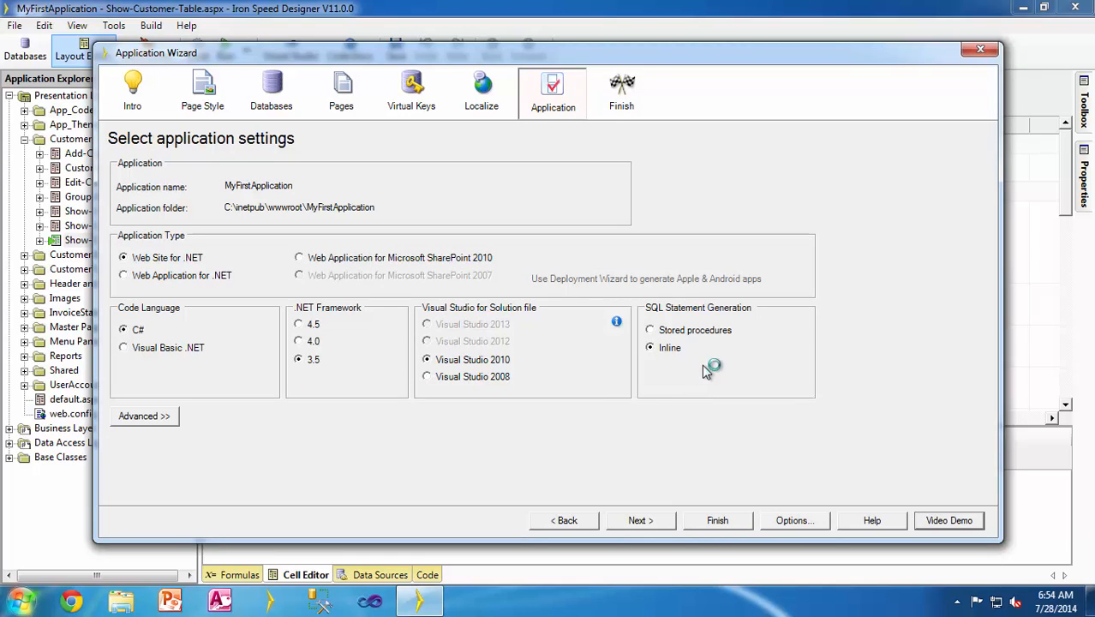
Finish the wizard with the original settings to run the application, and switch the customer page's language to Dutch (Netherlands)
{"action": "left_click", "coordinate": [719, 521]}
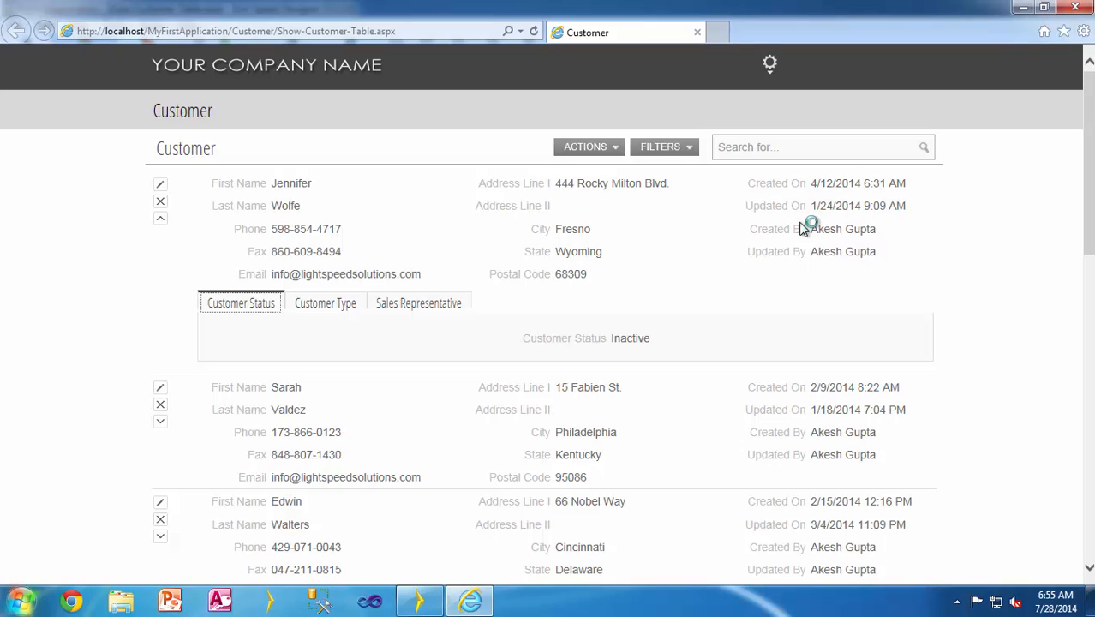
{"action": "left_click", "coordinate": [769, 75]}
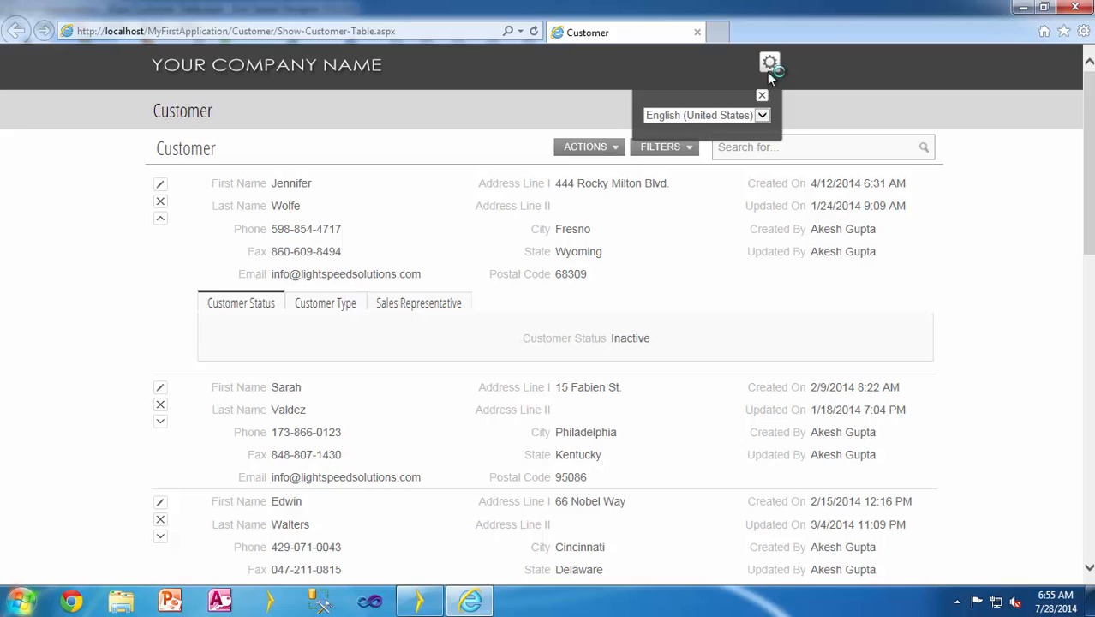
{"action": "left_click", "coordinate": [762, 115]}
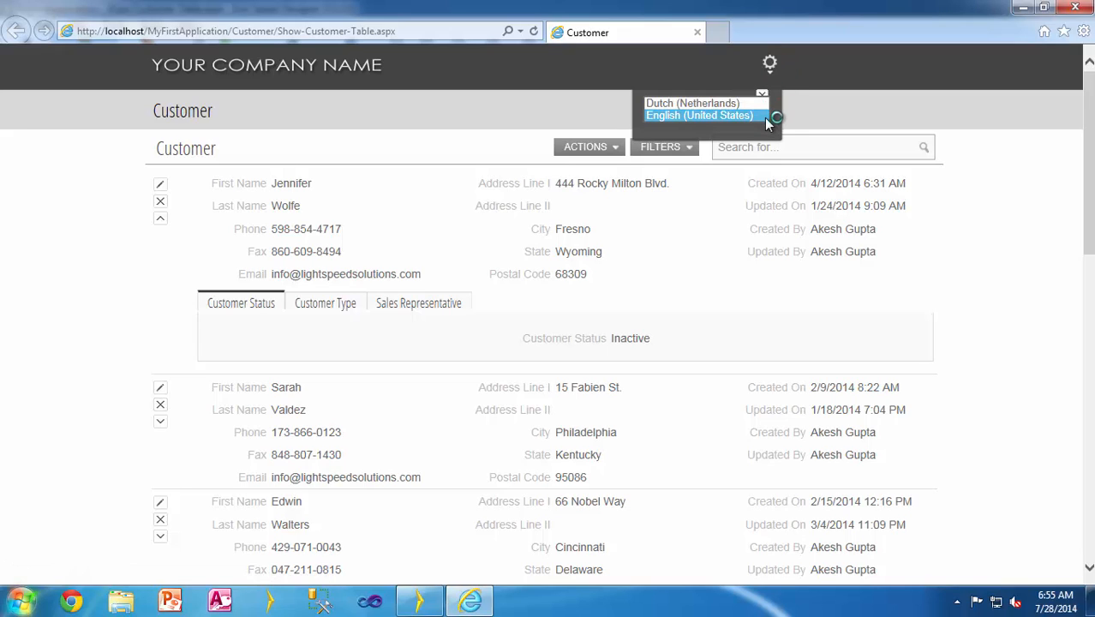
{"action": "left_click", "coordinate": [712, 103]}
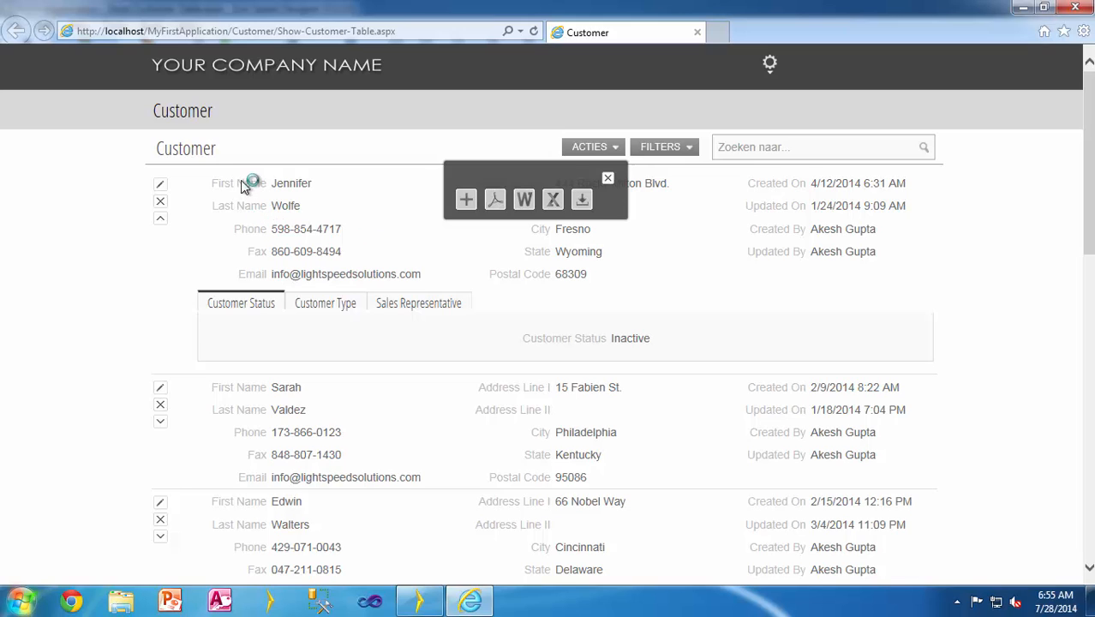
{"action": "double_click", "coordinate": [213, 158]}
{"action": "mouse_move", "coordinate": [183, 112]}
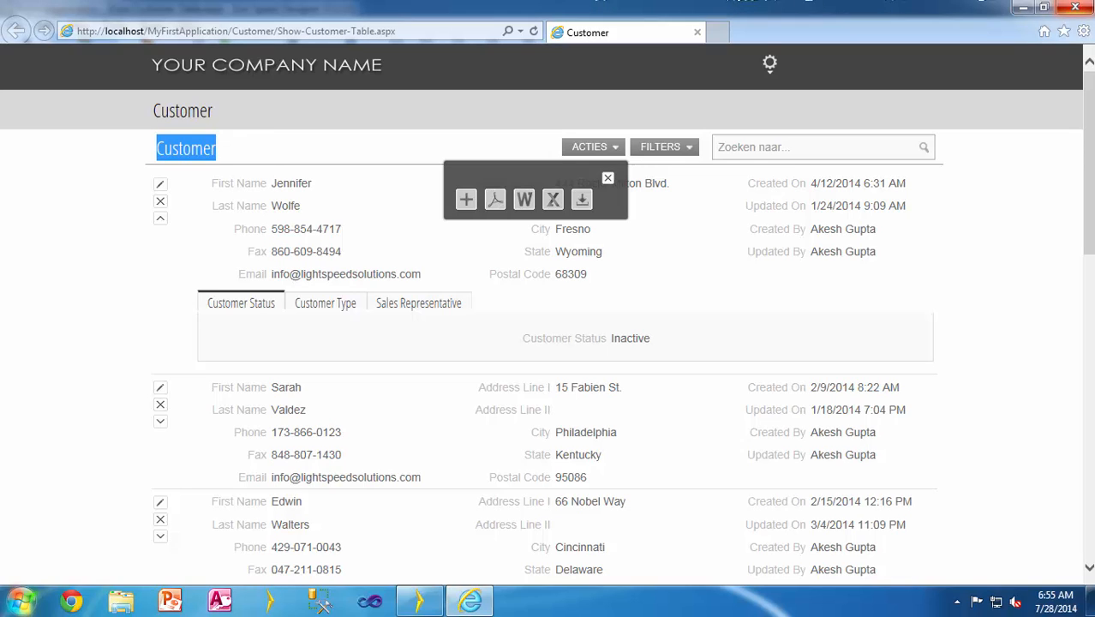
Switch to PowerPoint, start the pinned IronSpeedVideos.ppsx slide show, and advance to the presenter's contact slide
{"action": "right_click", "coordinate": [175, 603]}
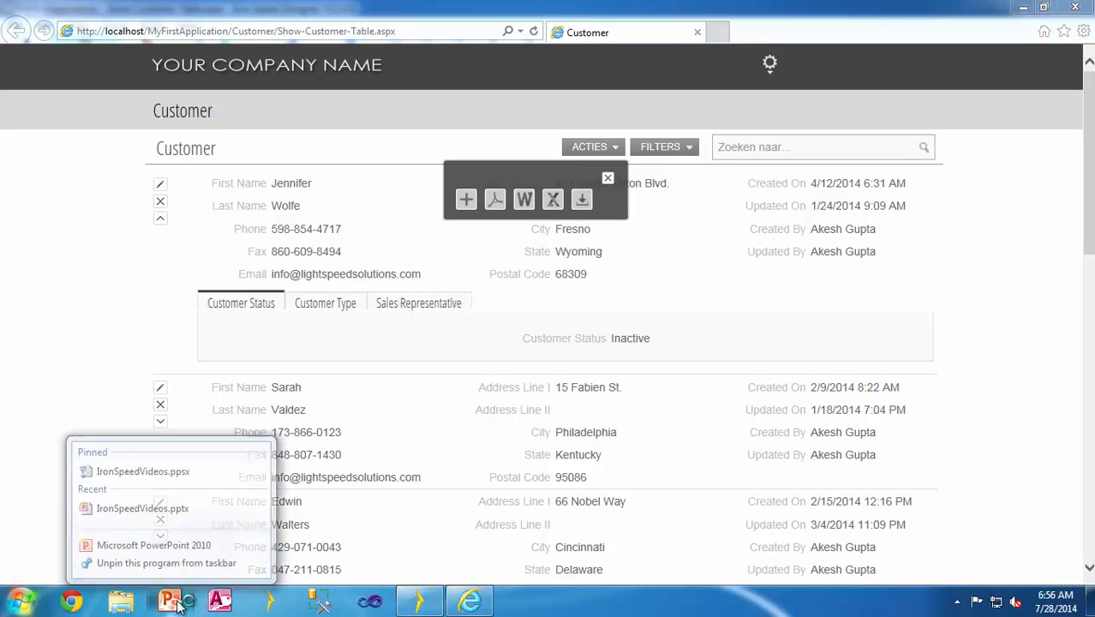
{"action": "left_click", "coordinate": [208, 462]}
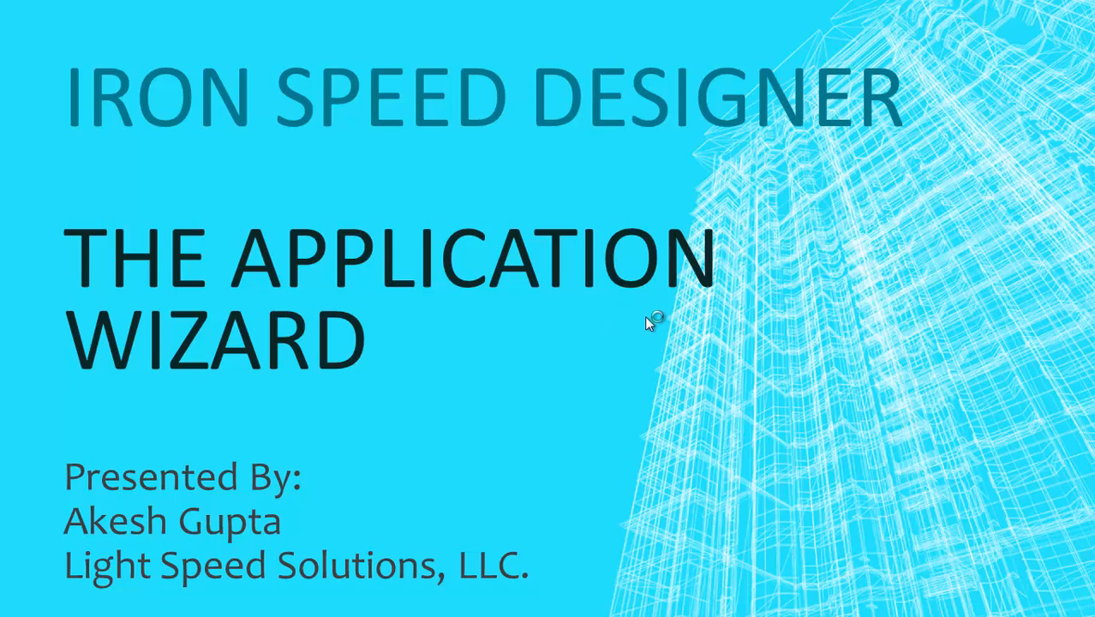
{"action": "left_click", "coordinate": [646, 317]}
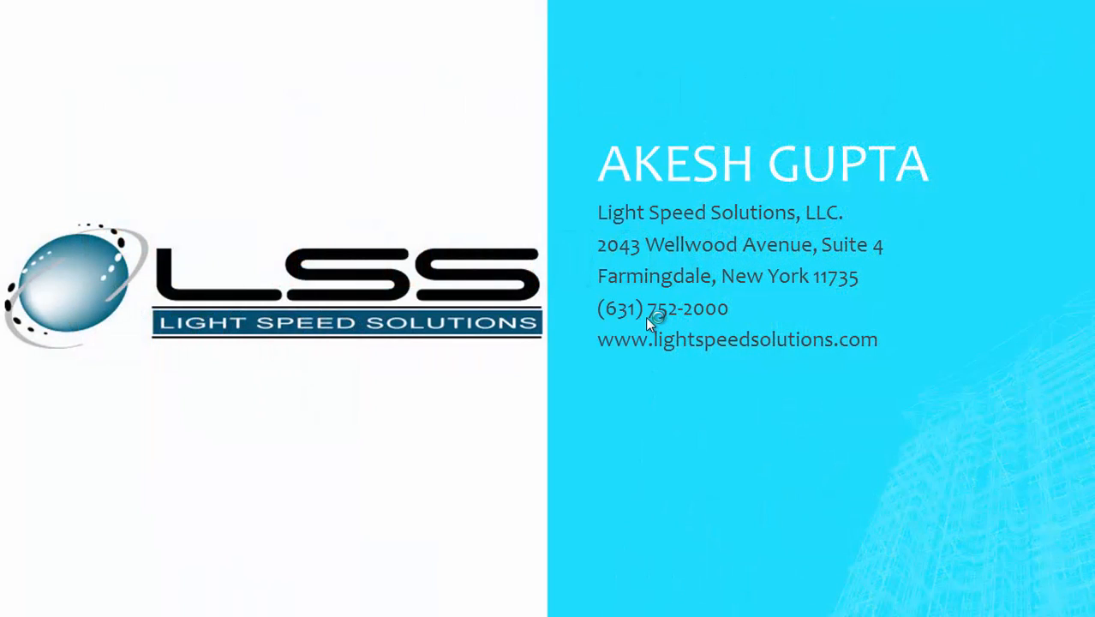